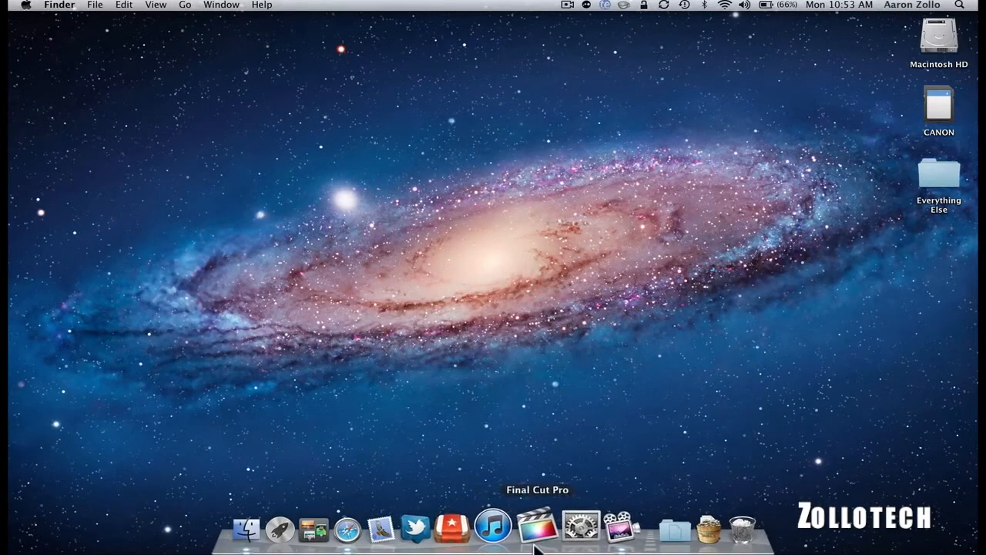
# - Open Final Cut Pro and select Clip #80 and Clip #81 on the CANON card for camera import
pyautogui.click(536, 544)
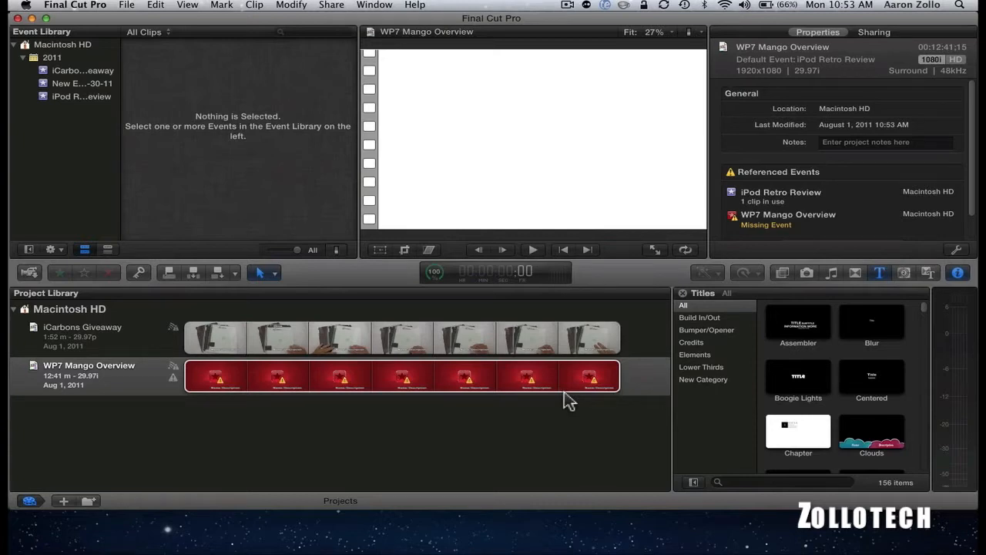
pyautogui.click(420, 428)
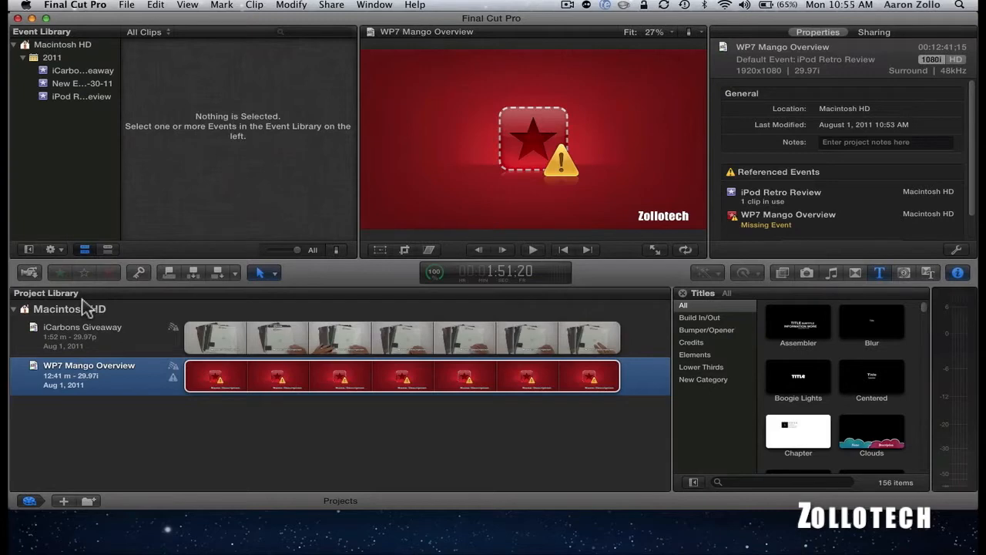
pyautogui.click(28, 273)
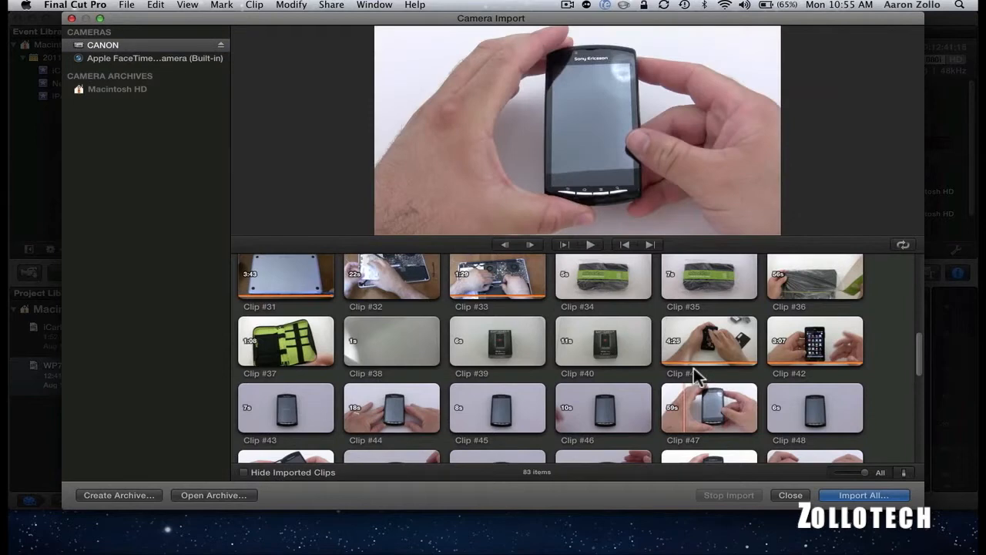
pyautogui.scroll(2, 693, 370)
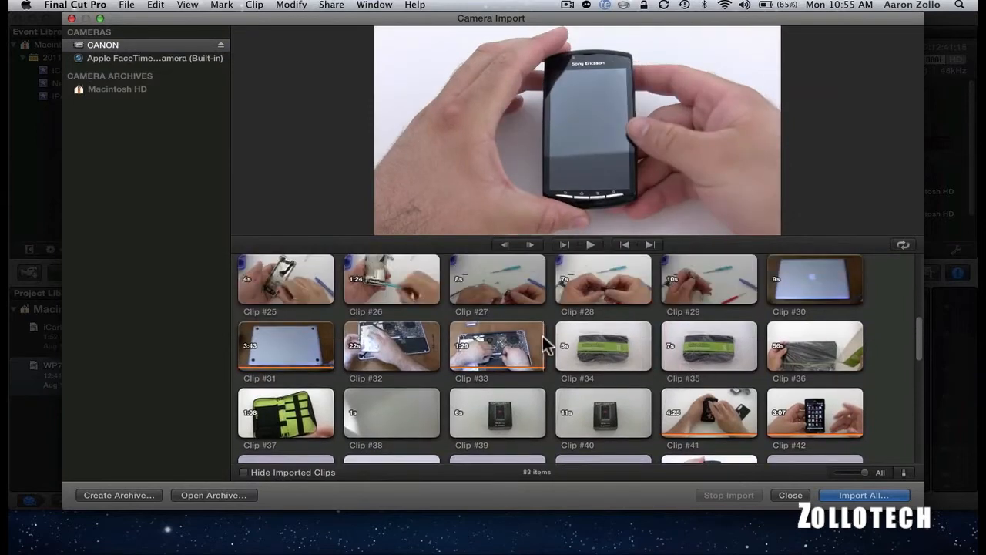
pyautogui.scroll(-2, 511, 359)
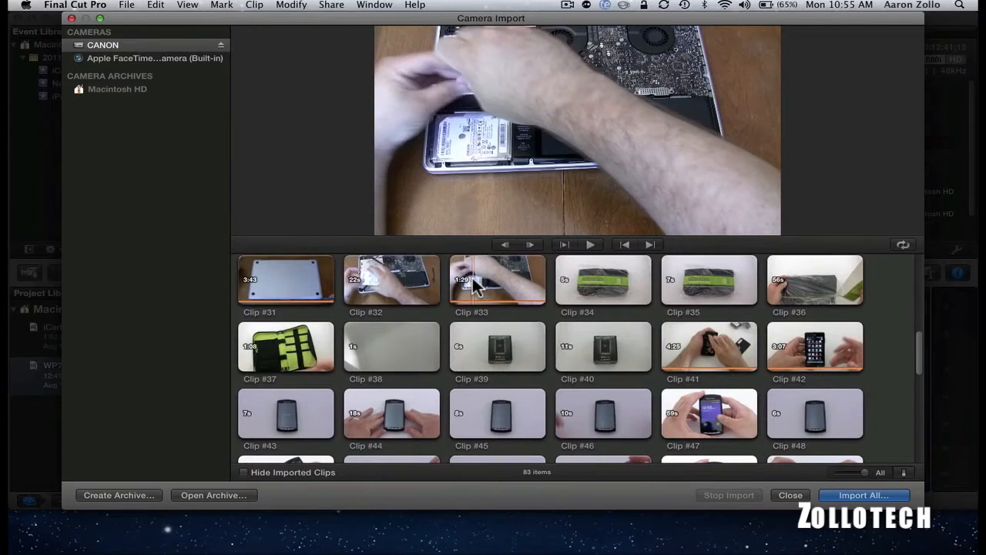
pyautogui.scroll(-12, 473, 279)
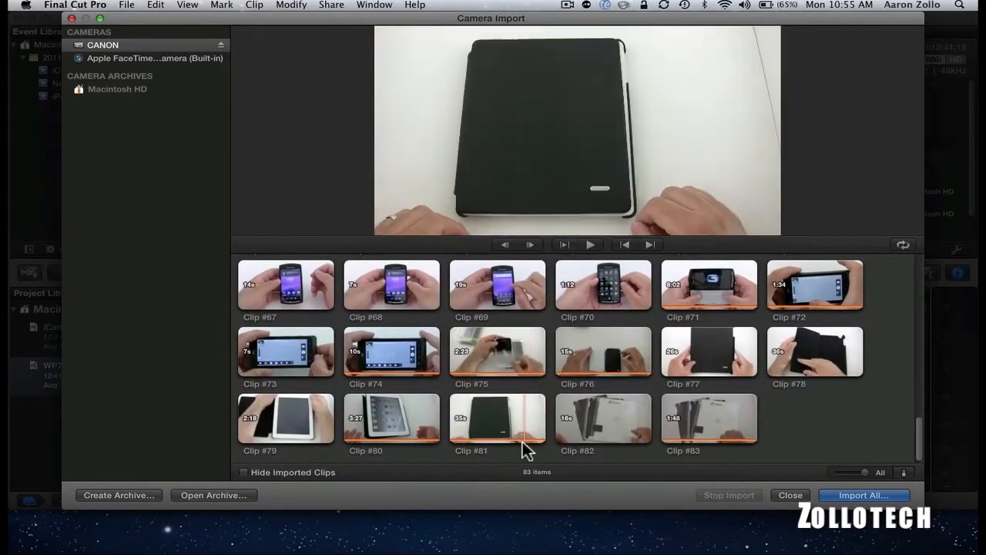
pyautogui.click(404, 422)
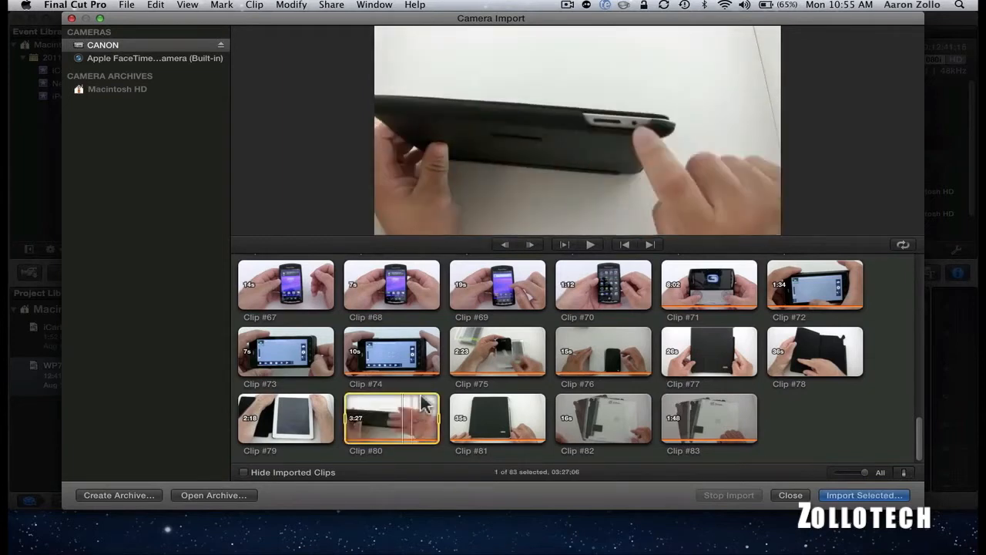
pyautogui.keyDown('super'); pyautogui.click(476, 413); pyautogui.keyUp('super')
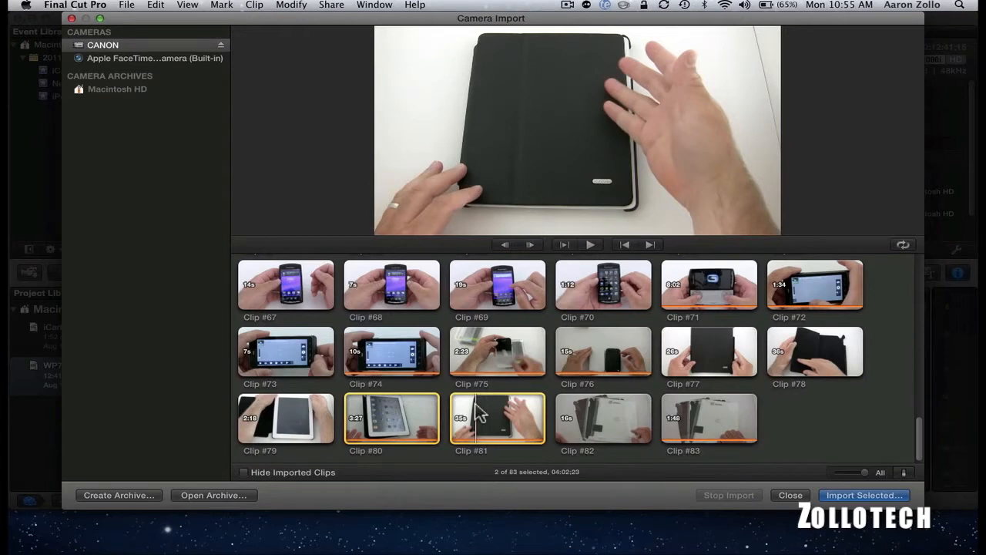
# - Import the selected clips into a new event named "Rivet iPad 2 Case Review" and close the camera import
pyautogui.click(875, 493)
pyautogui.click(348, 69)
pyautogui.click(463, 68)
pyautogui.write('Rivet ')
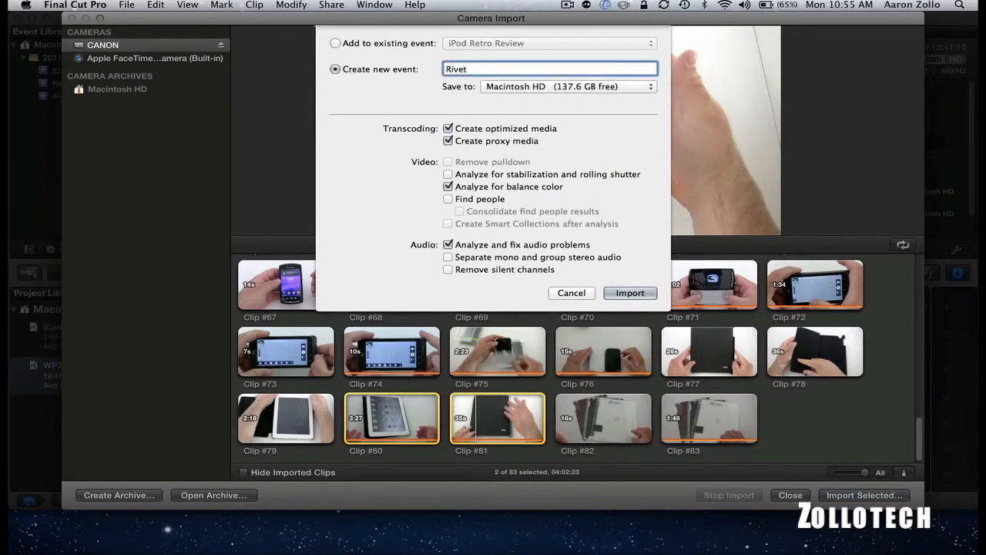
pyautogui.write('iPad 2 Case Review')
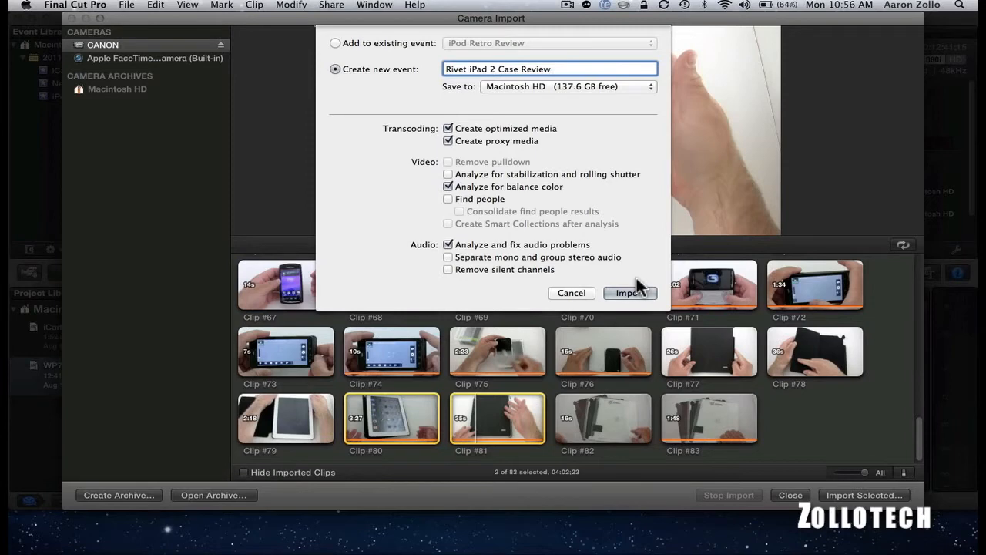
pyautogui.click(639, 293)
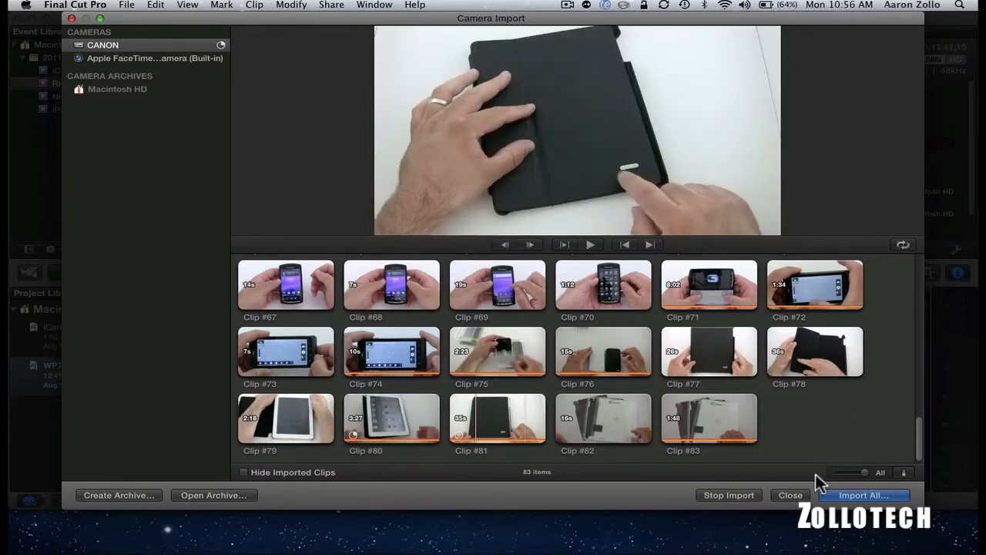
pyautogui.click(791, 493)
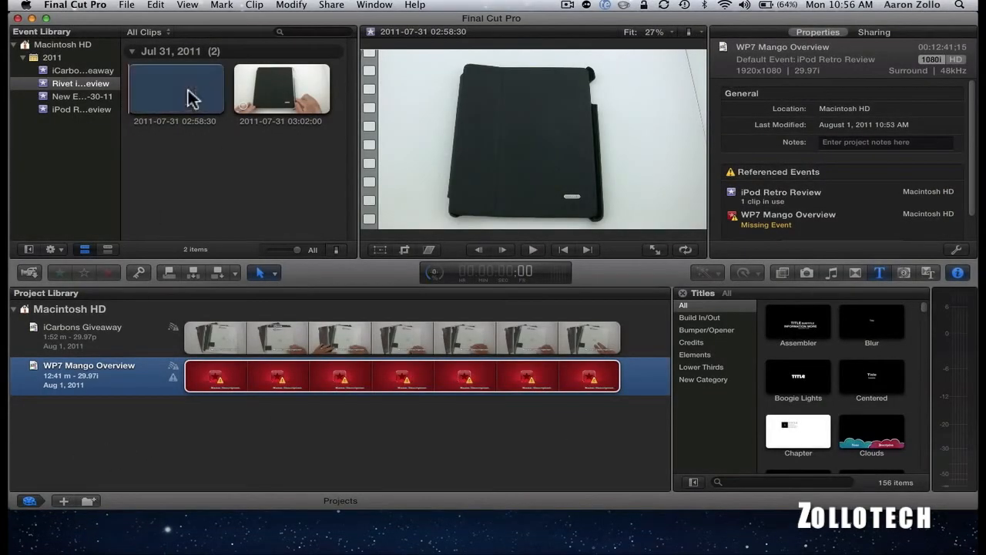
# - Create a project named "Rivet Case Review" with Rivet iPad 2 Case Review as its default event
pyautogui.click(221, 97)
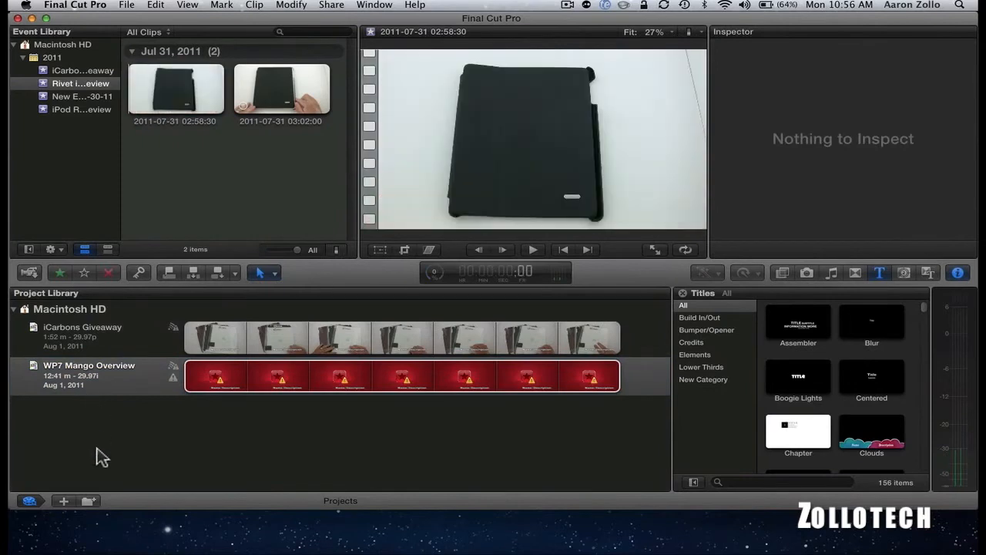
pyautogui.click(64, 501)
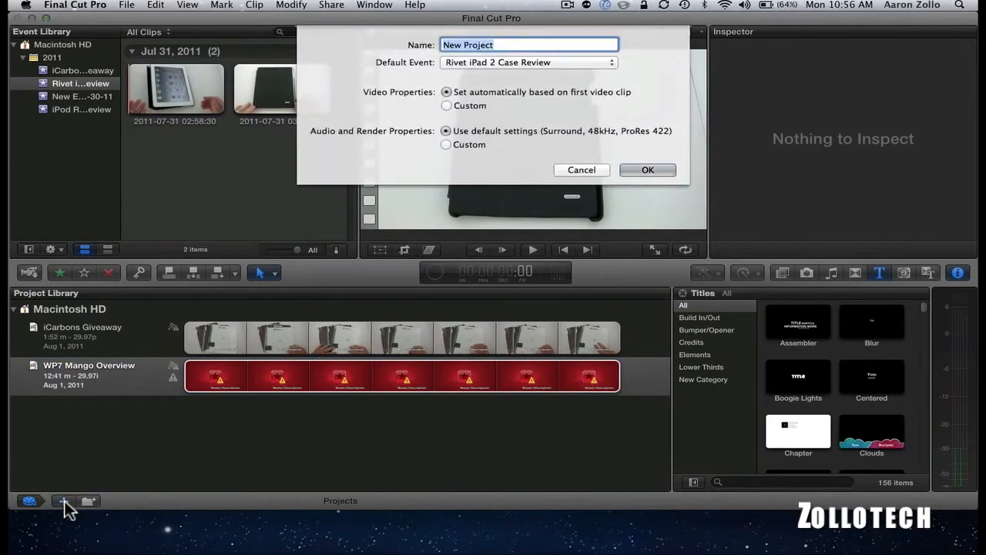
pyautogui.write('Rivet Ca')
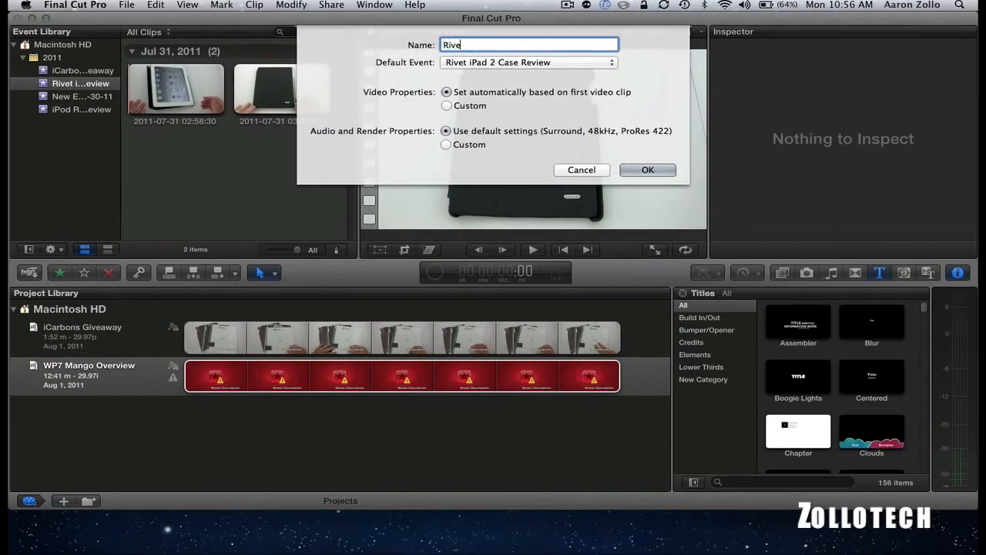
pyautogui.write('Review')
pyautogui.click(656, 168)
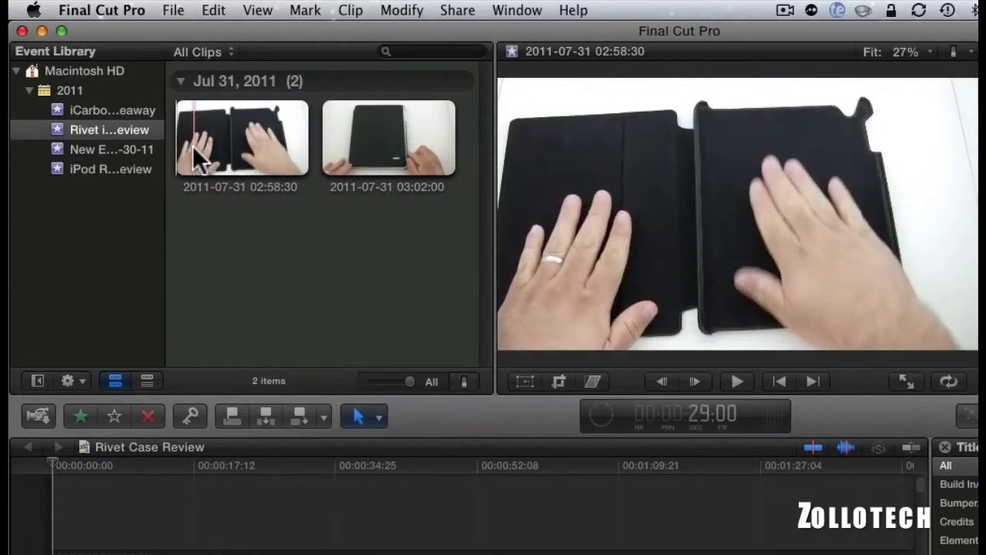
pyautogui.click(193, 146)
pyautogui.click(229, 219)
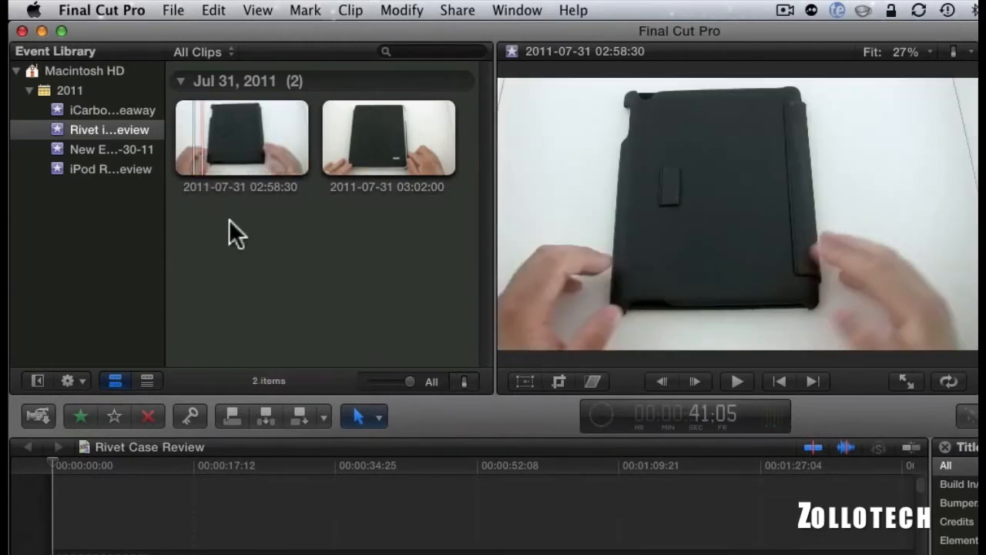
pyautogui.moveTo(187, 135); pyautogui.dragTo(278, 138)
pyautogui.click(281, 258)
pyautogui.moveTo(213, 127); pyautogui.dragTo(213, 128)
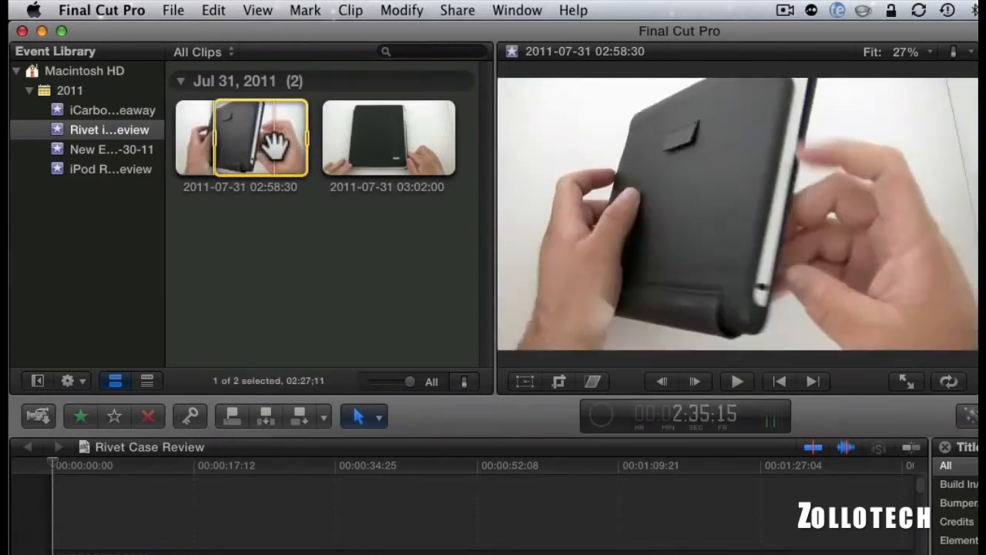
pyautogui.press('o')
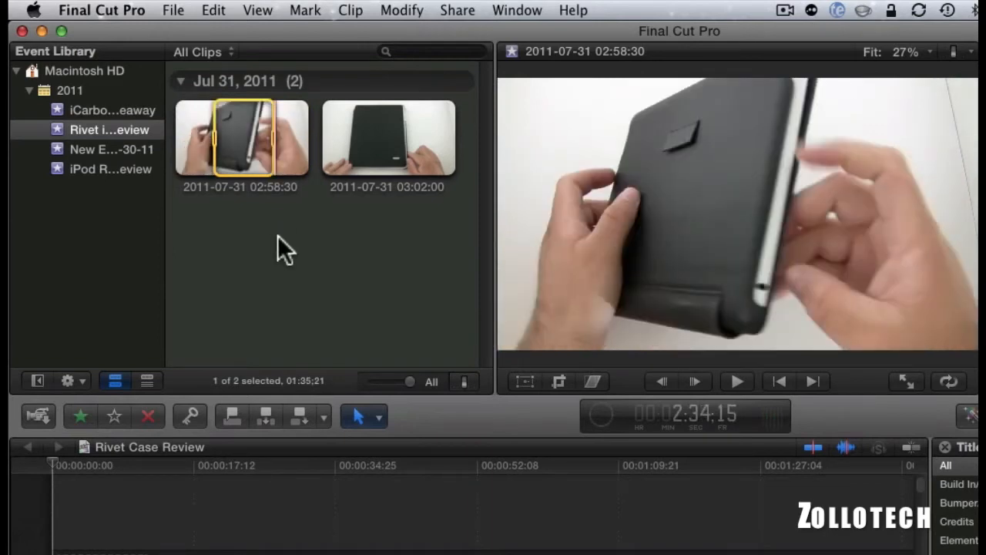
pyautogui.click(272, 212)
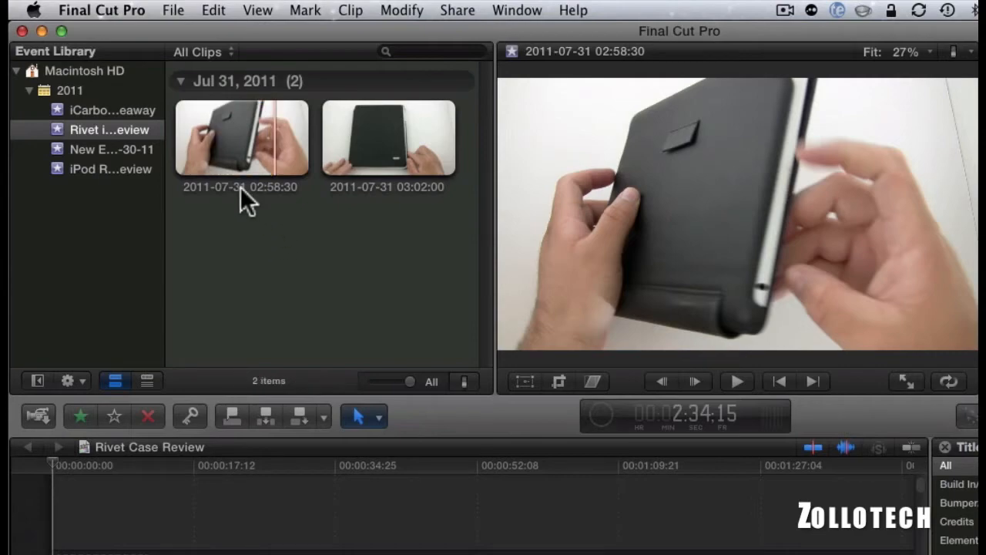
pyautogui.click(183, 137)
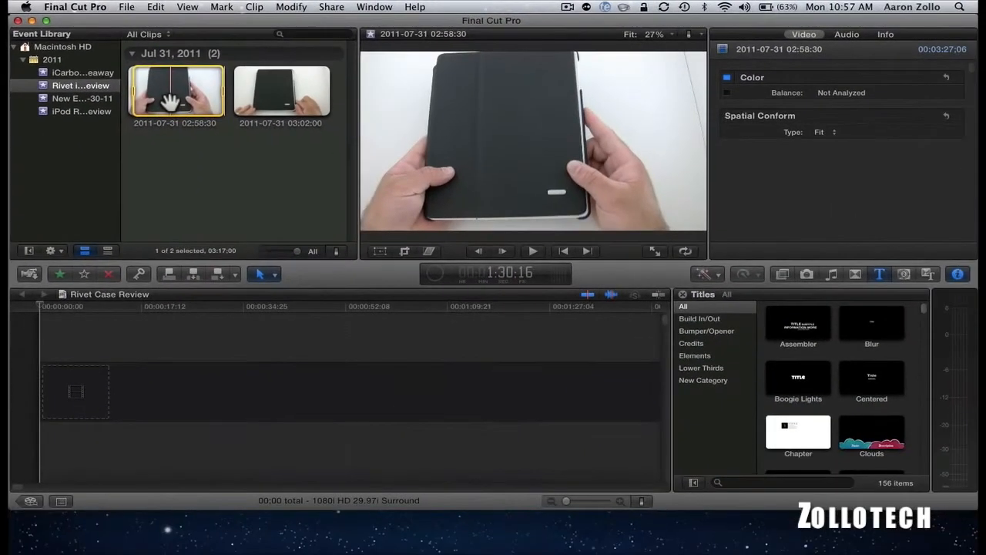
pyautogui.moveTo(169, 102); pyautogui.dragTo(190, 396)
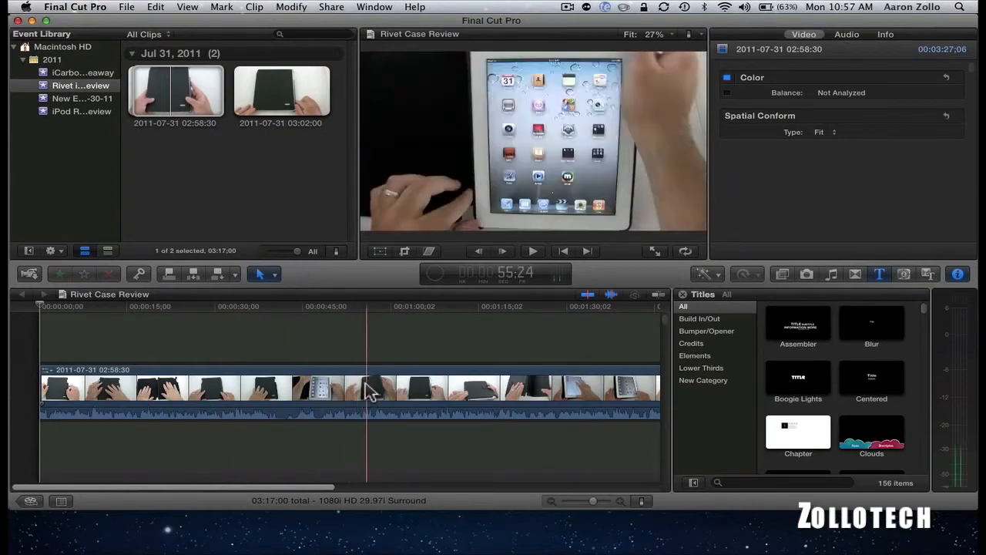
# - Cut the timeline clip with the Blade tool at about 0:52 and 1:06
pyautogui.press('b')
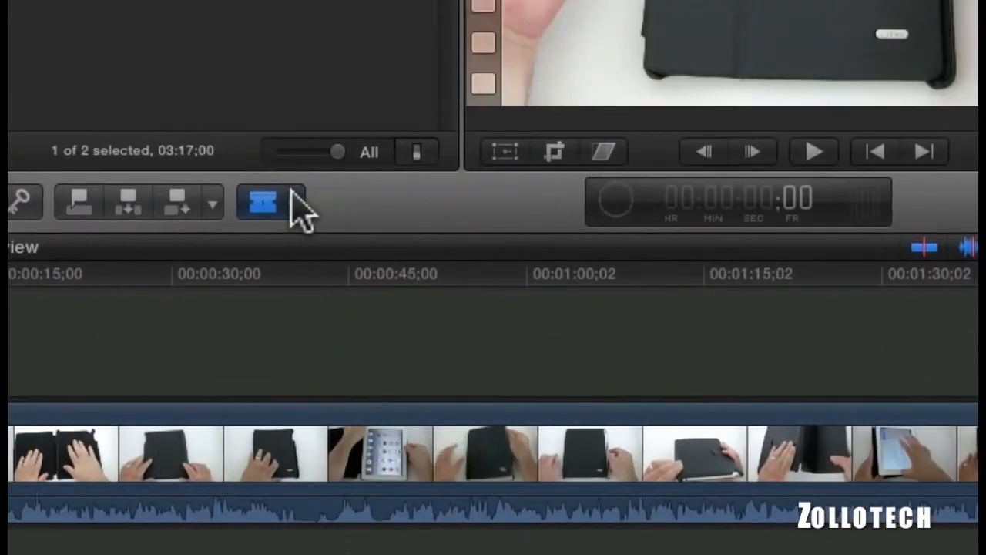
pyautogui.click(293, 194)
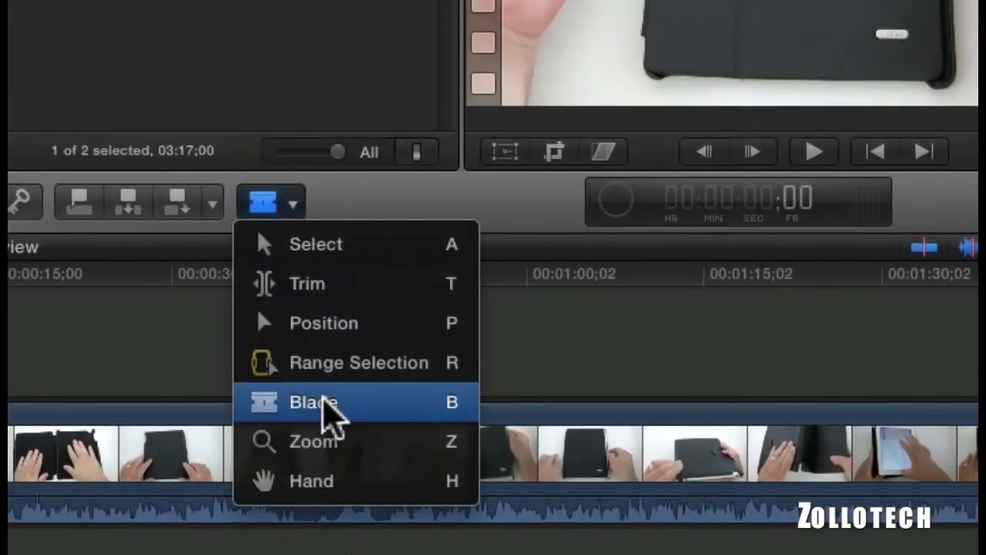
pyautogui.click(377, 252)
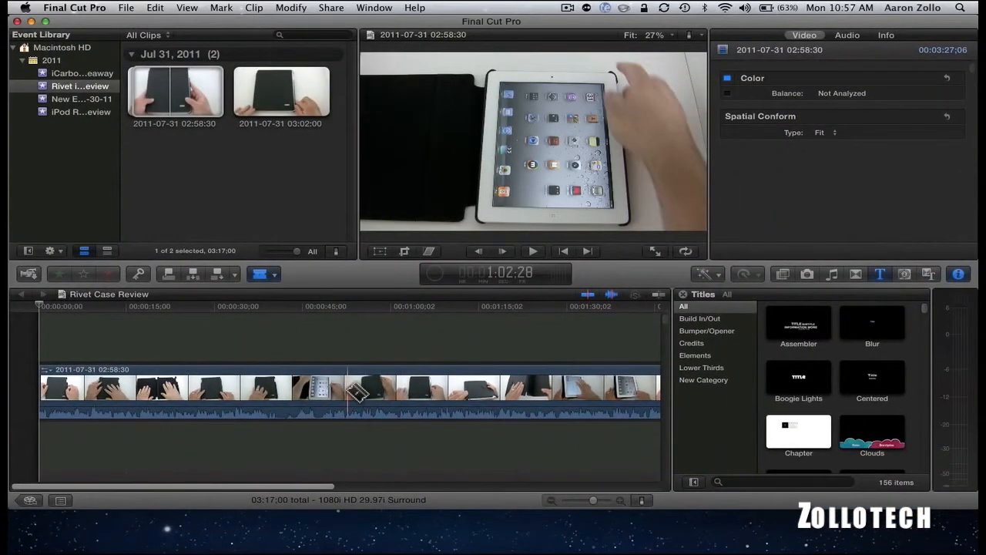
pyautogui.click(348, 389)
pyautogui.click(432, 390)
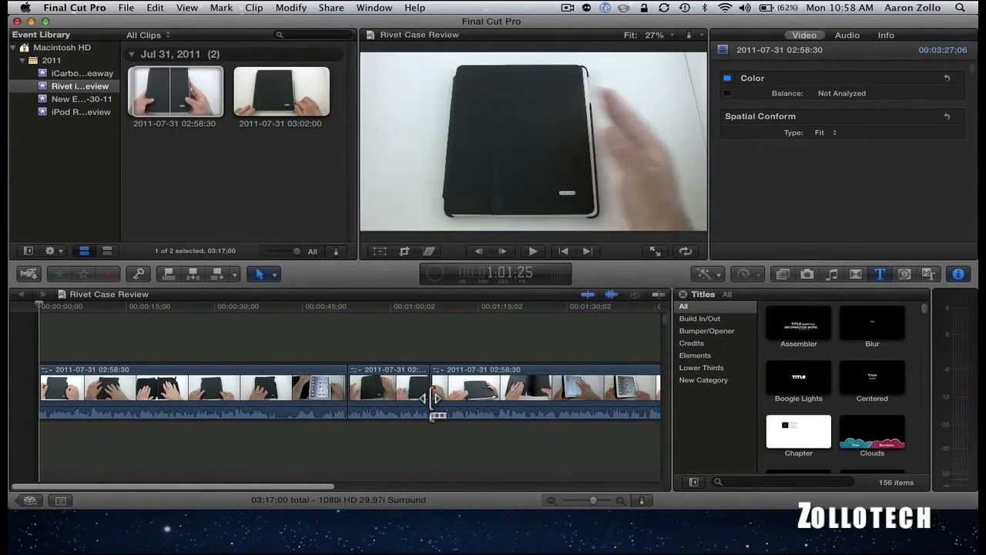
# - Delete the short middle segment between the two cuts in the timeline
pyautogui.press('a')
pyautogui.click(412, 394)
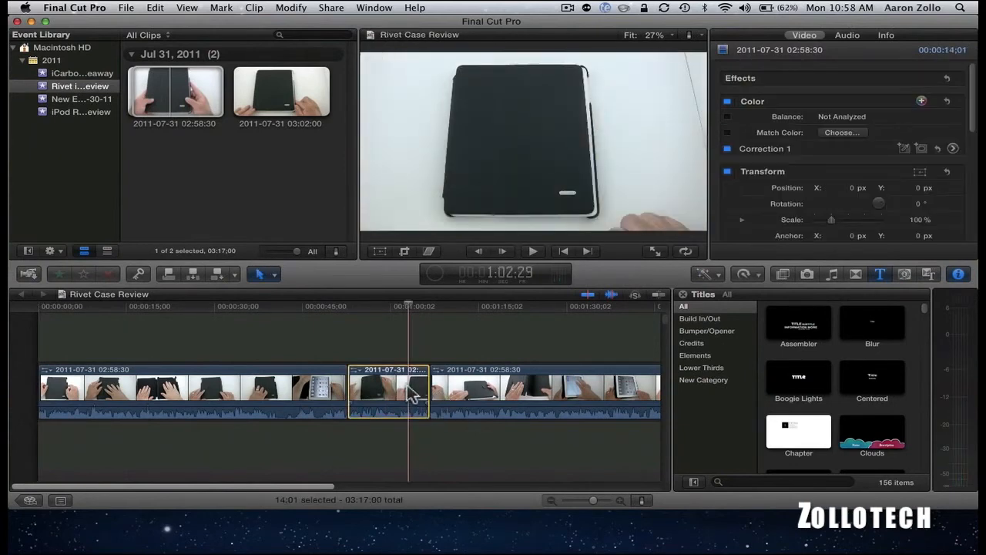
pyautogui.press('Delete')
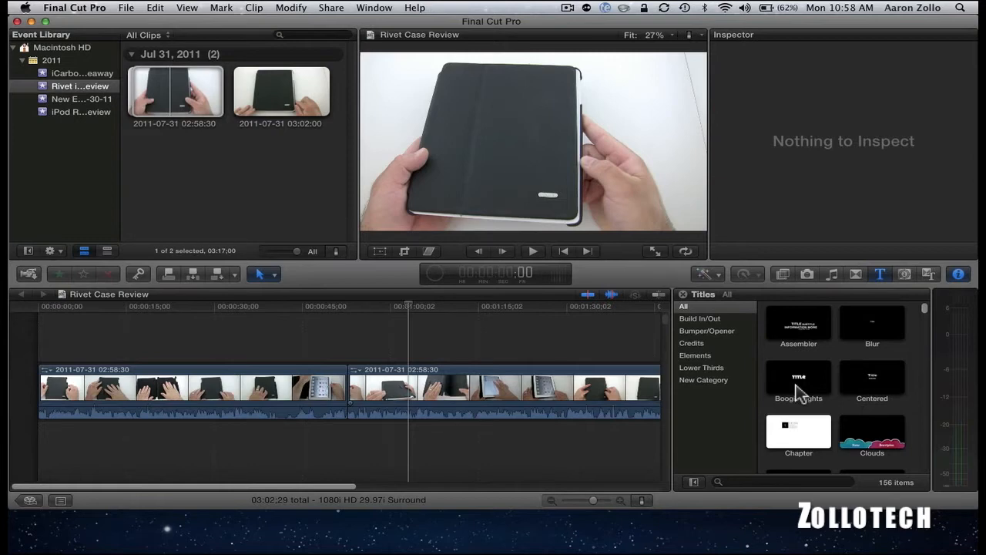
# - Place a Gradient - Edge title above the first timeline segment at about 0:11
pyautogui.scroll(-10, 798, 395)
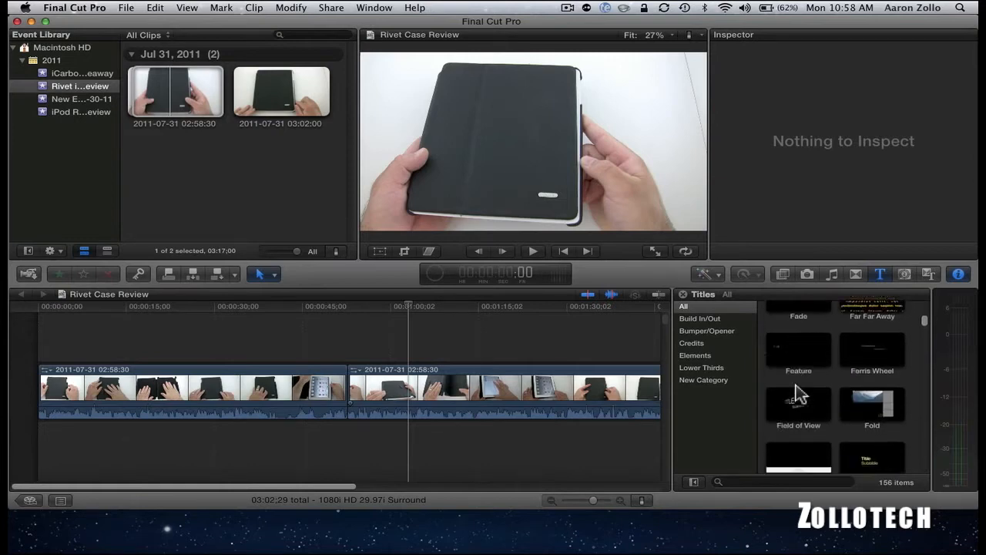
pyautogui.scroll(-5, 798, 394)
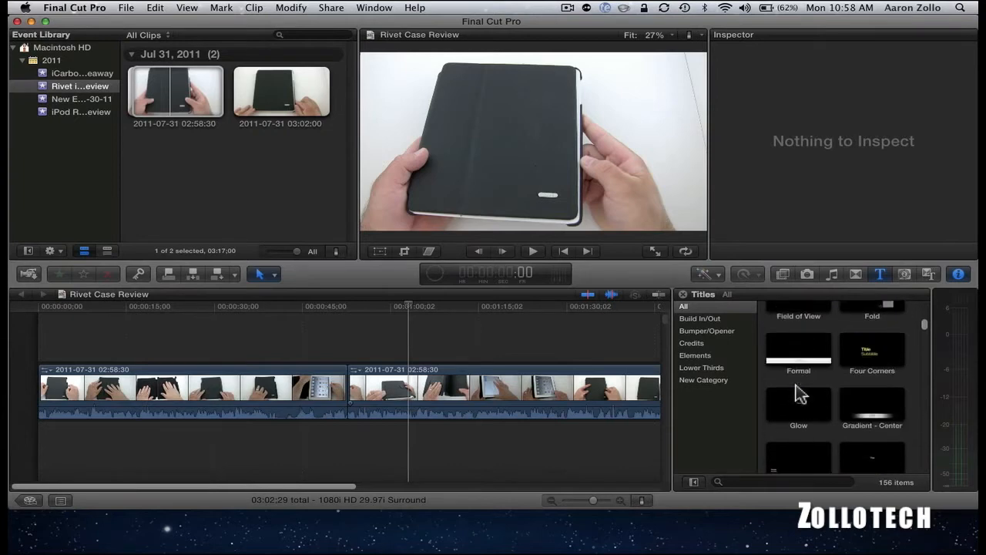
pyautogui.scroll(-4, 802, 395)
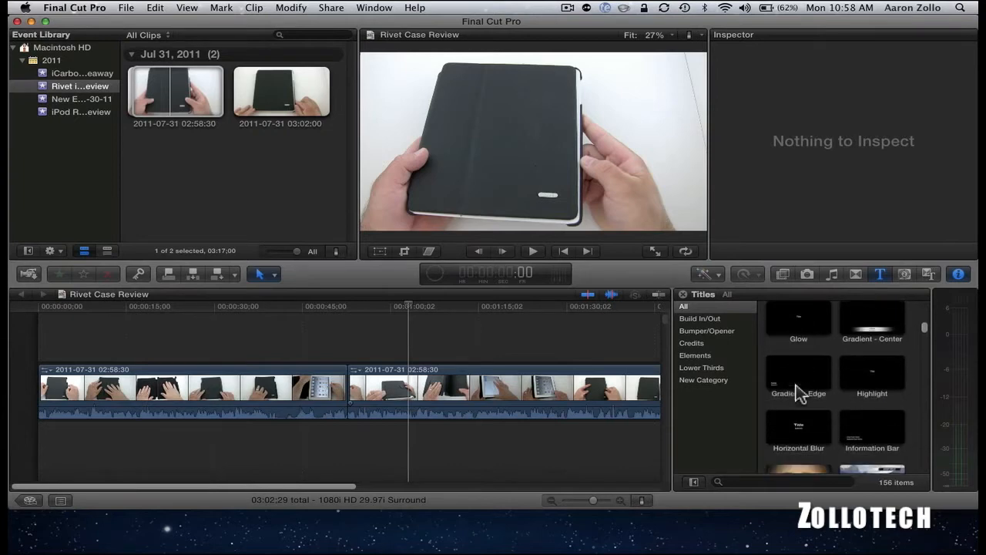
pyautogui.moveTo(801, 371); pyautogui.dragTo(109, 353)
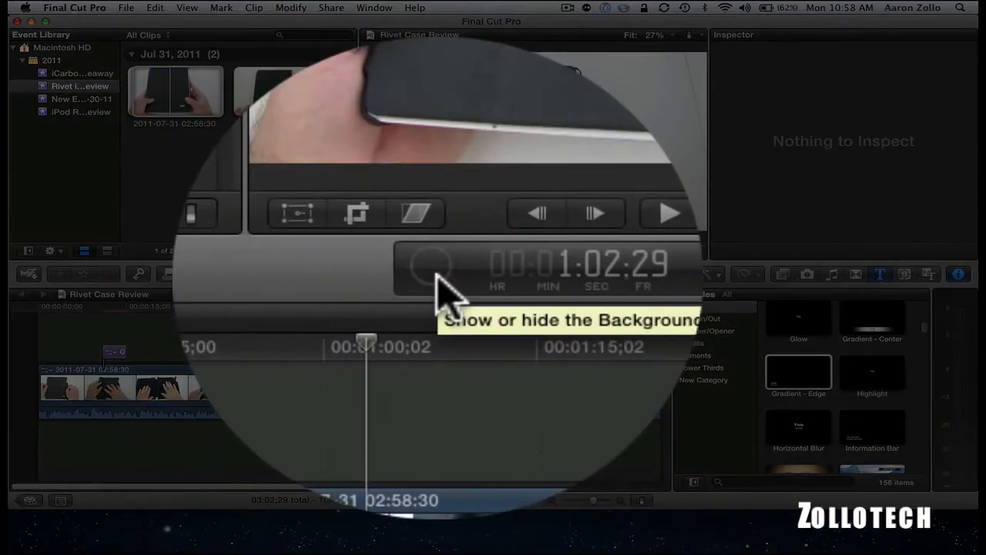
# - Check the progress of the background tasks and close their window
pyautogui.click(435, 272)
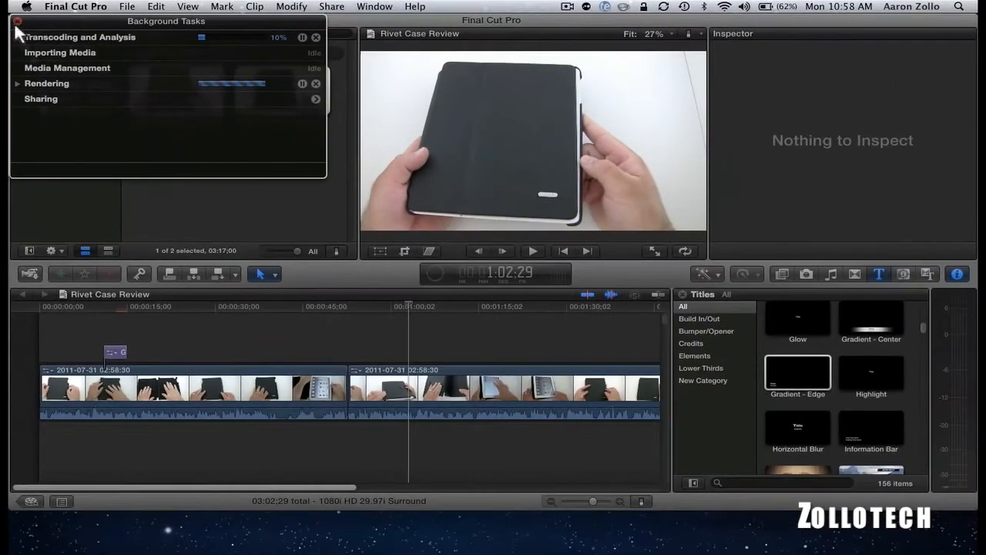
pyautogui.click(17, 21)
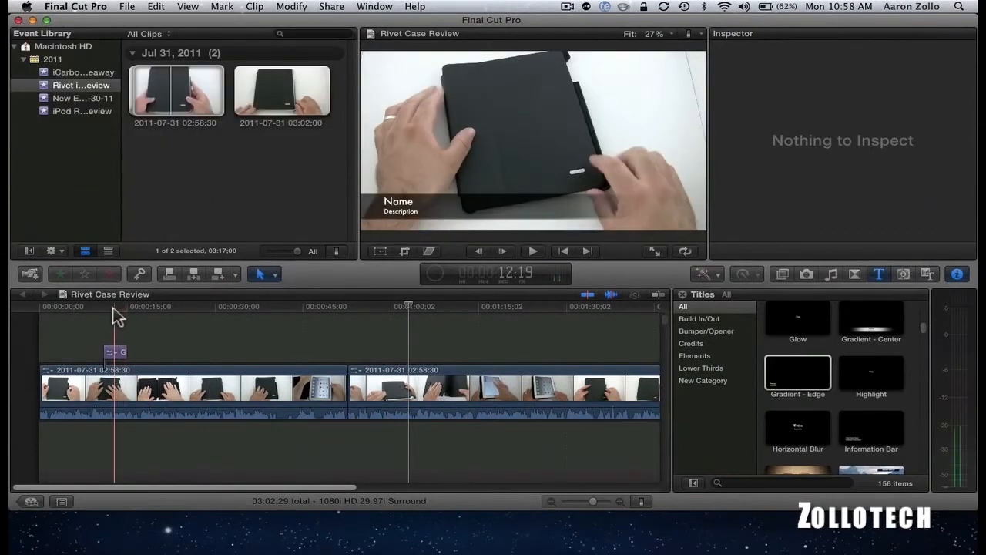
# - Replace the Name text of the Gradient - Edge title with "Zollotech"
pyautogui.click(112, 352)
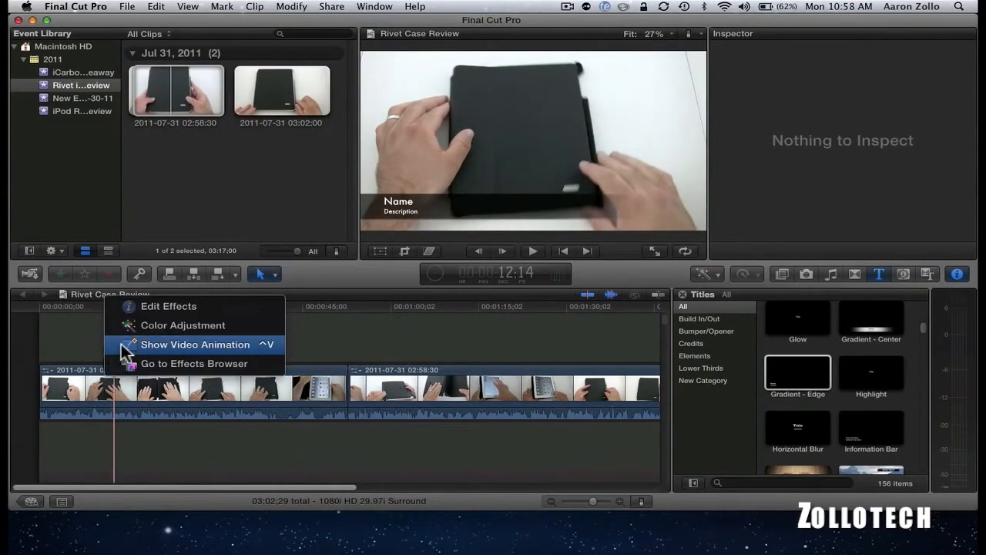
pyautogui.click(331, 346)
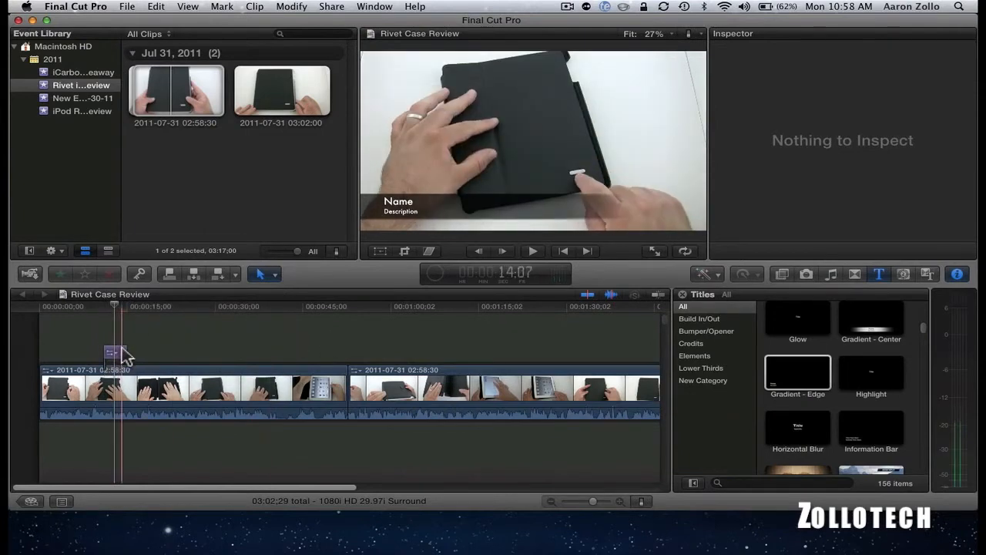
pyautogui.click(124, 352)
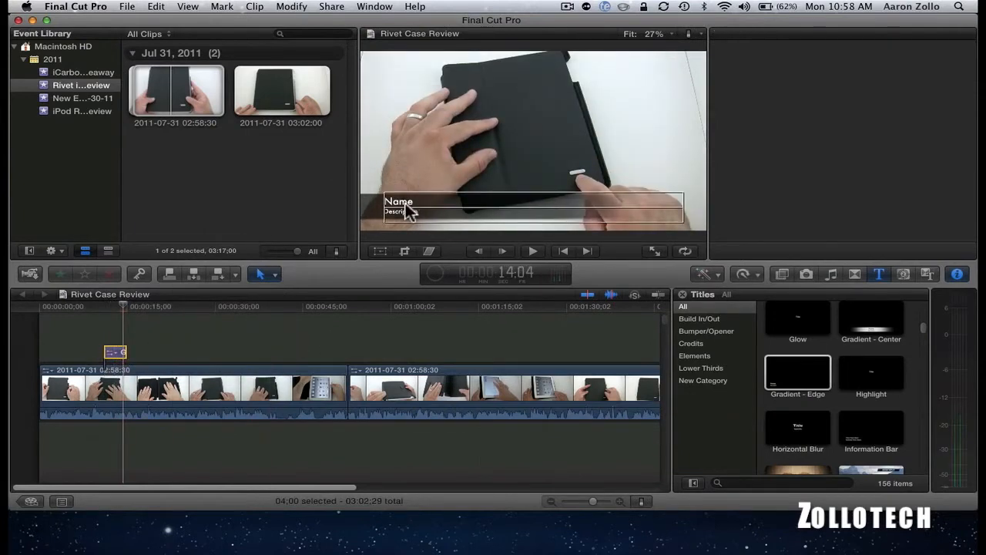
pyautogui.doubleClick(404, 202)
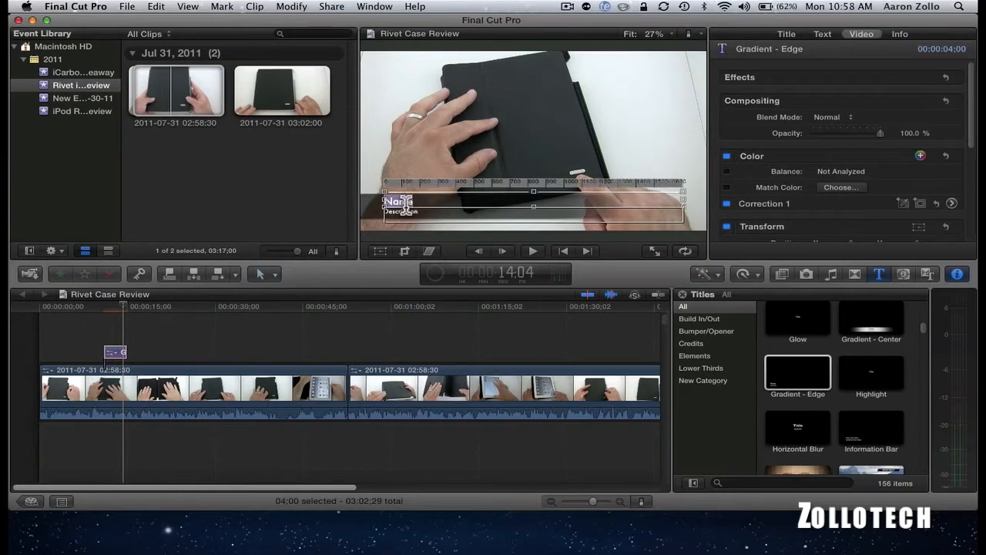
pyautogui.write('Zollotech')
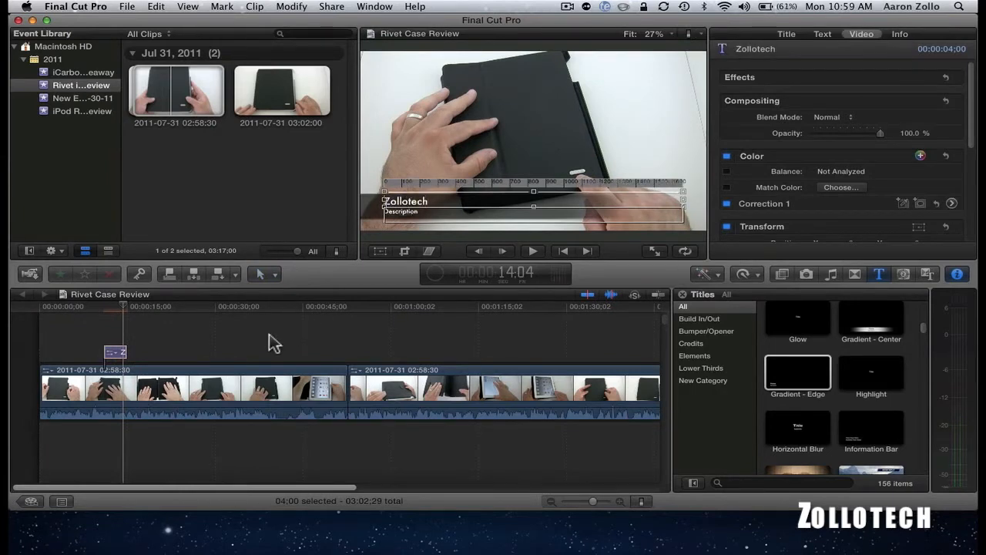
pyautogui.click(273, 343)
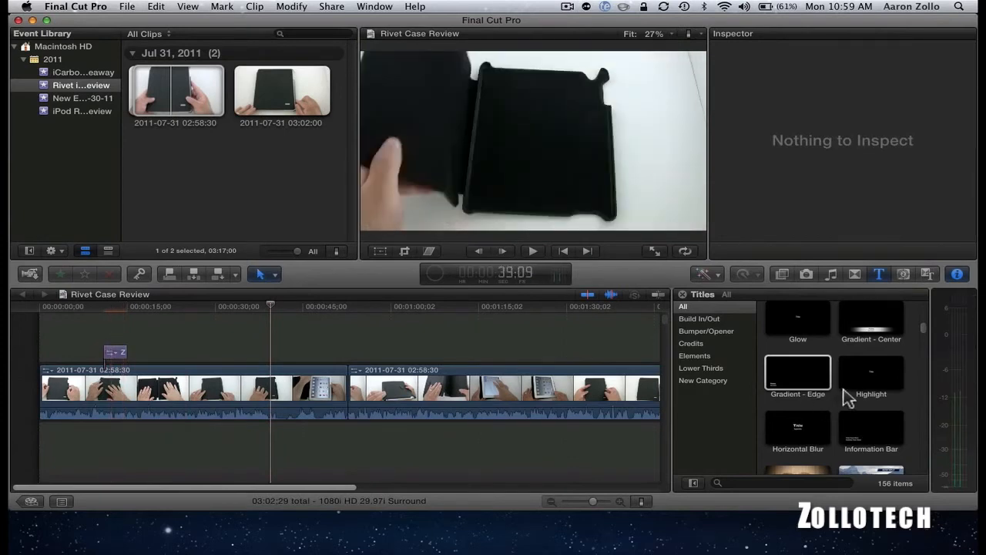
# - Place a Highlight title above the Zollotech title at about 0:12 and check how the titles look in the viewer
pyautogui.moveTo(868, 383); pyautogui.dragTo(121, 332)
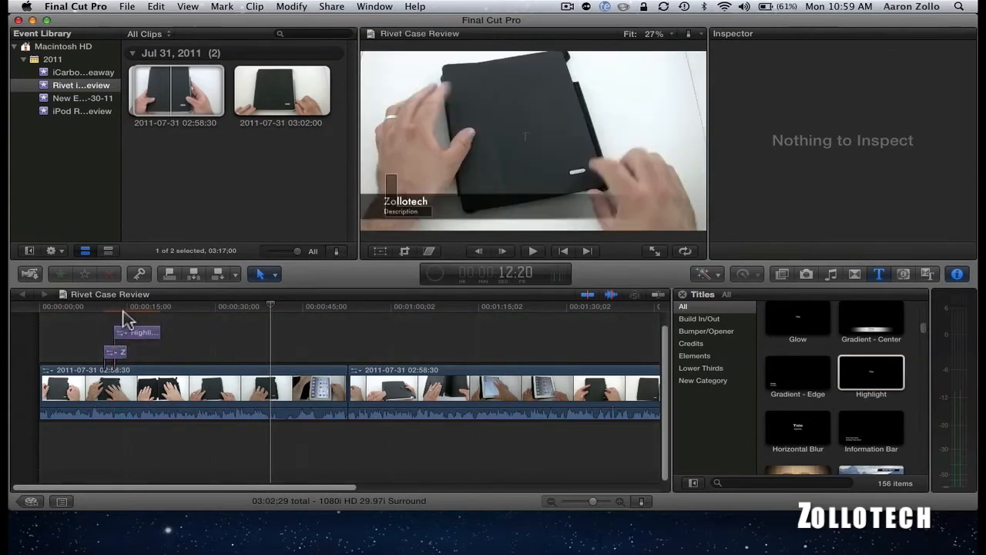
pyautogui.click(122, 305)
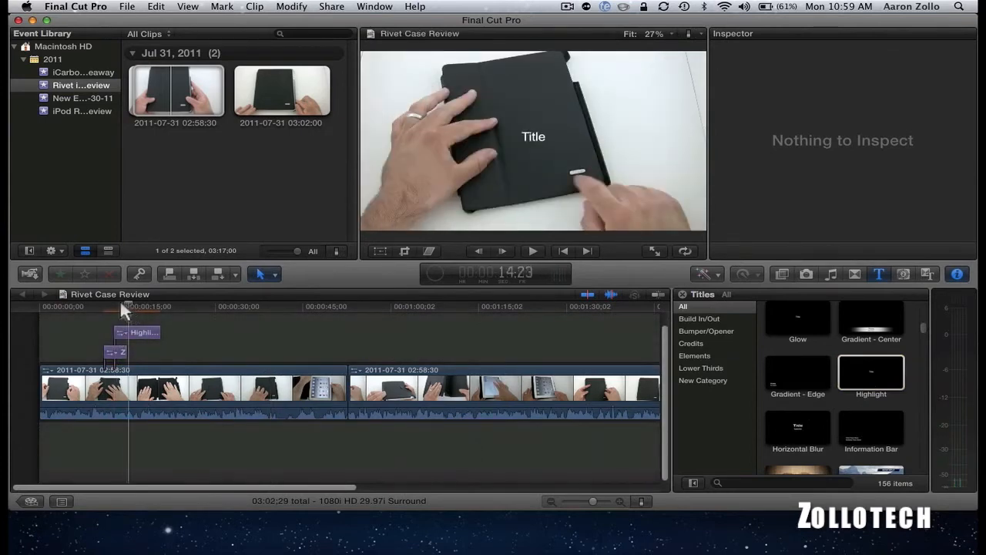
pyautogui.click(120, 306)
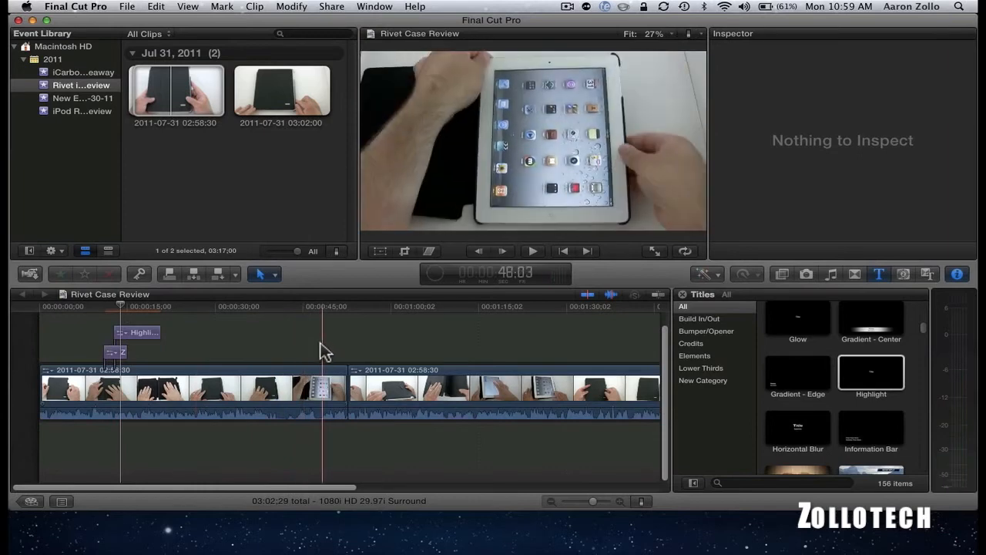
# - Move the first timeline segment, with its attached titles, behind the second segment
pyautogui.scroll(1, 323, 352)
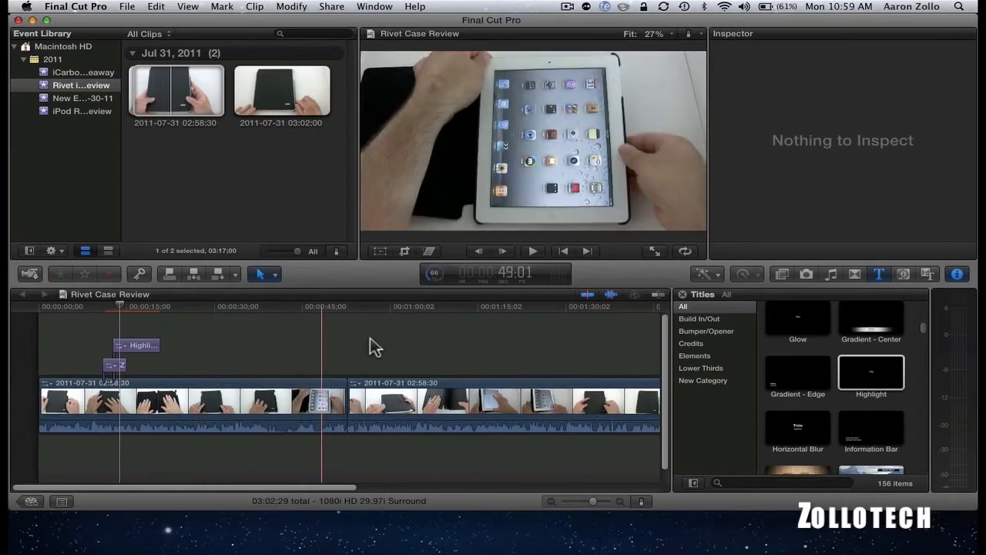
pyautogui.hscroll(3, 516, 368)
pyautogui.hscroll(-3, 516, 369)
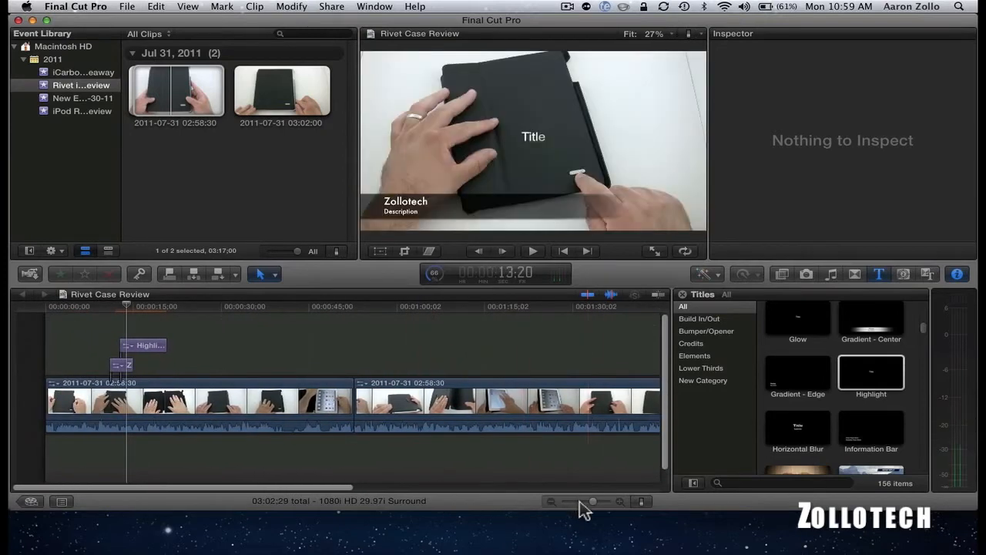
pyautogui.click(579, 501)
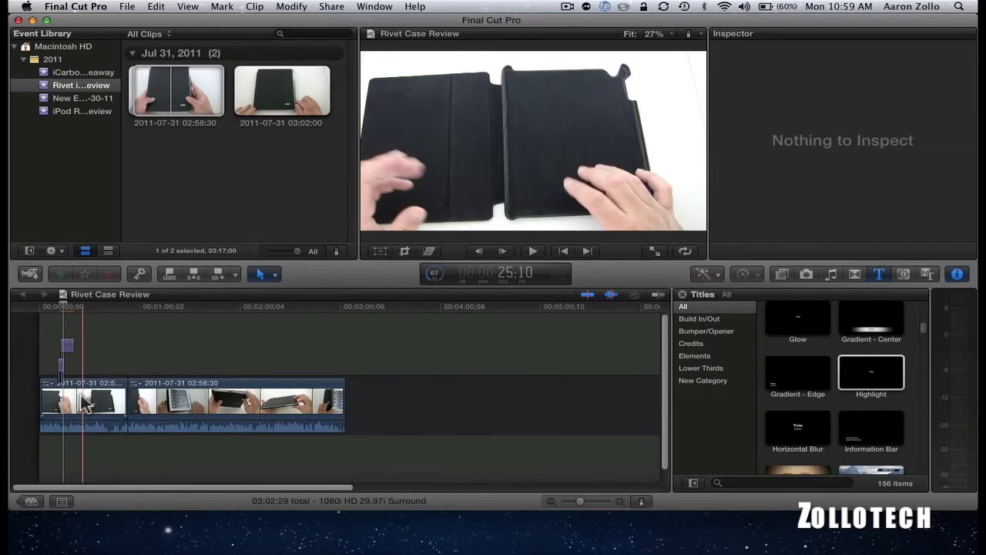
pyautogui.moveTo(85, 402); pyautogui.dragTo(378, 393)
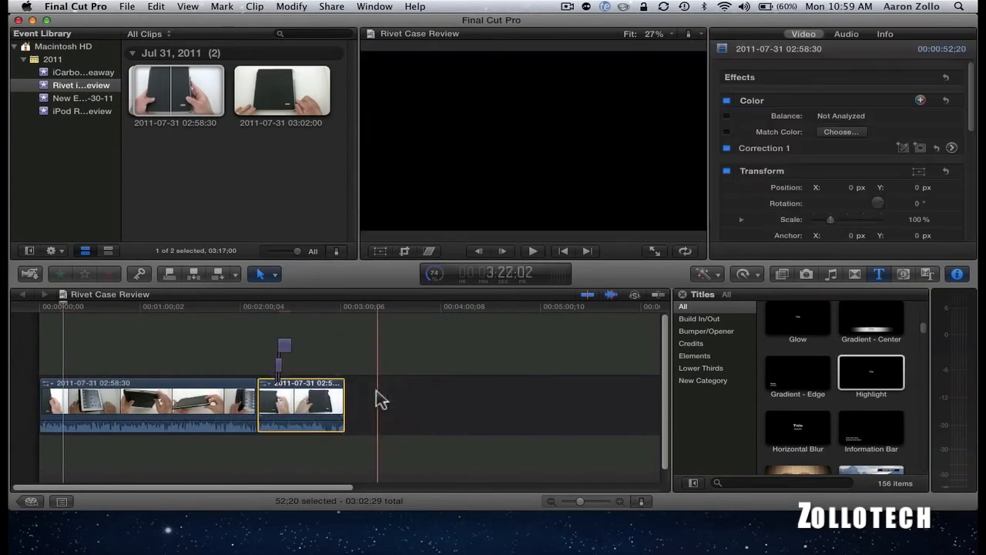
pyautogui.click(312, 112)
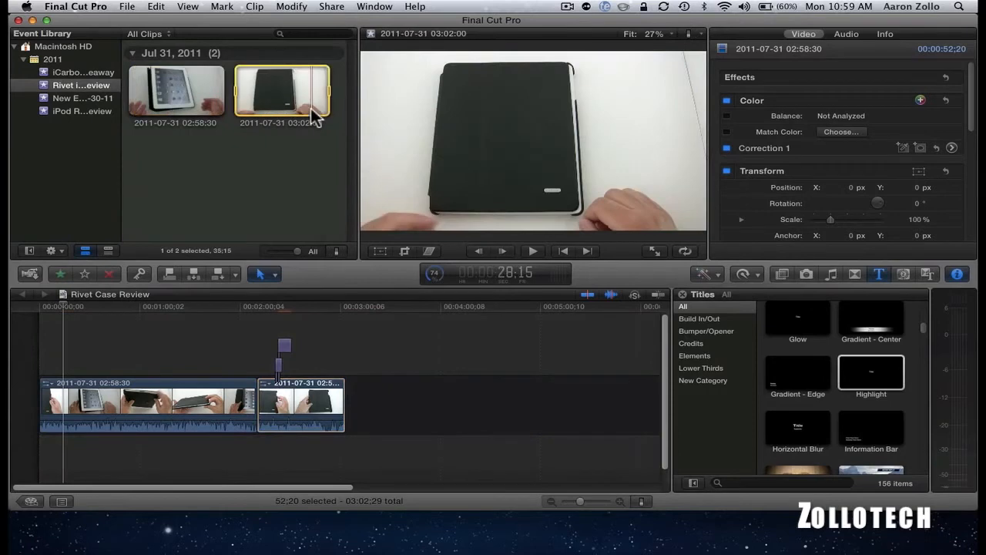
pyautogui.moveTo(283, 90); pyautogui.dragTo(266, 410)
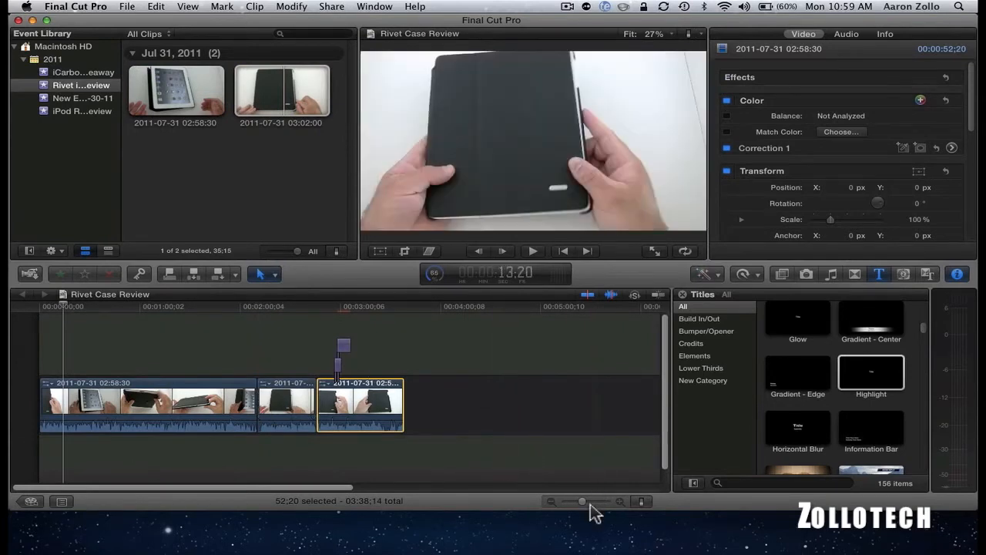
# - Move the last timeline segment, with its attached titles, to the start of the timeline
pyautogui.click(590, 501)
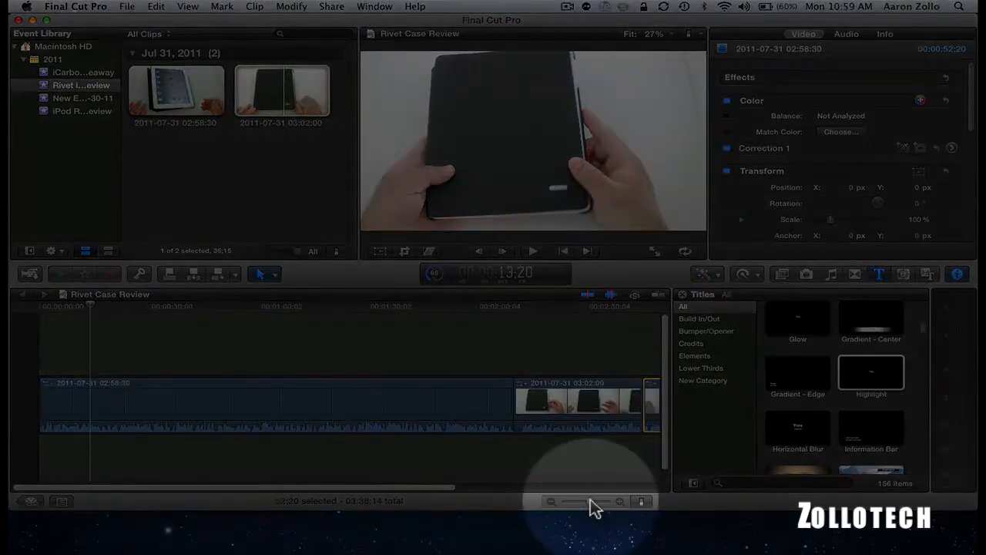
pyautogui.click(586, 501)
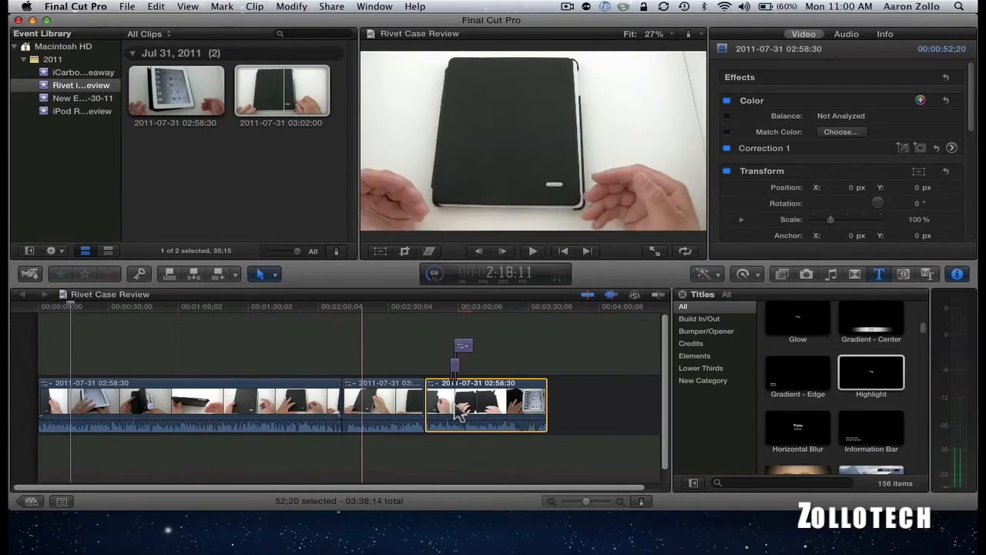
pyautogui.moveTo(457, 404); pyautogui.dragTo(47, 389)
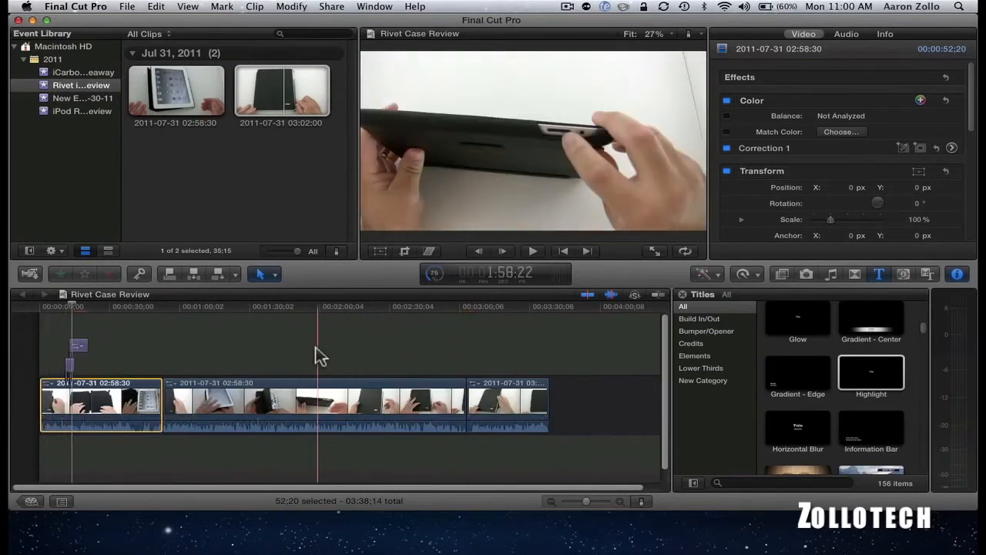
# - Try a Cross Dissolve at the cut between the first and second timeline segments, and undo it
pyautogui.click(166, 399)
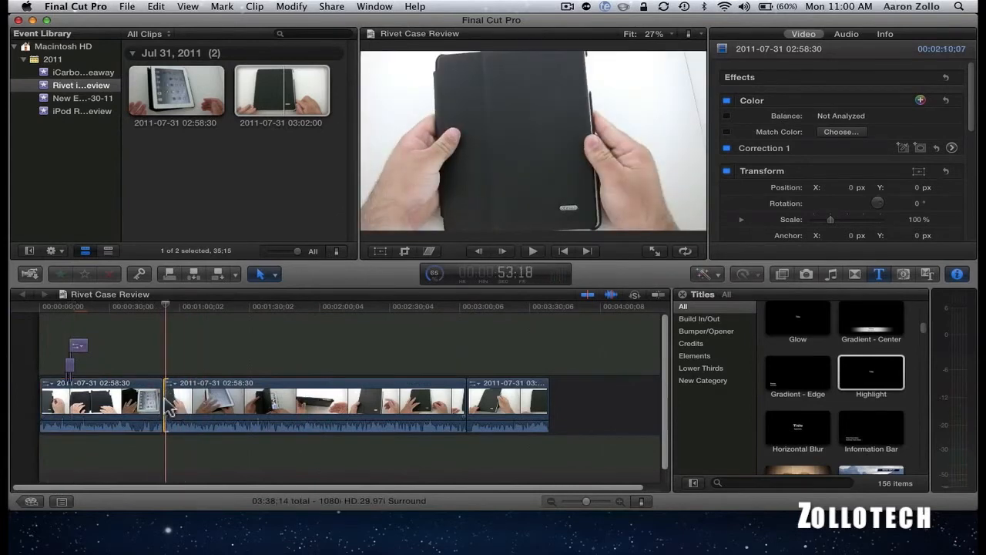
pyautogui.press('super+t')
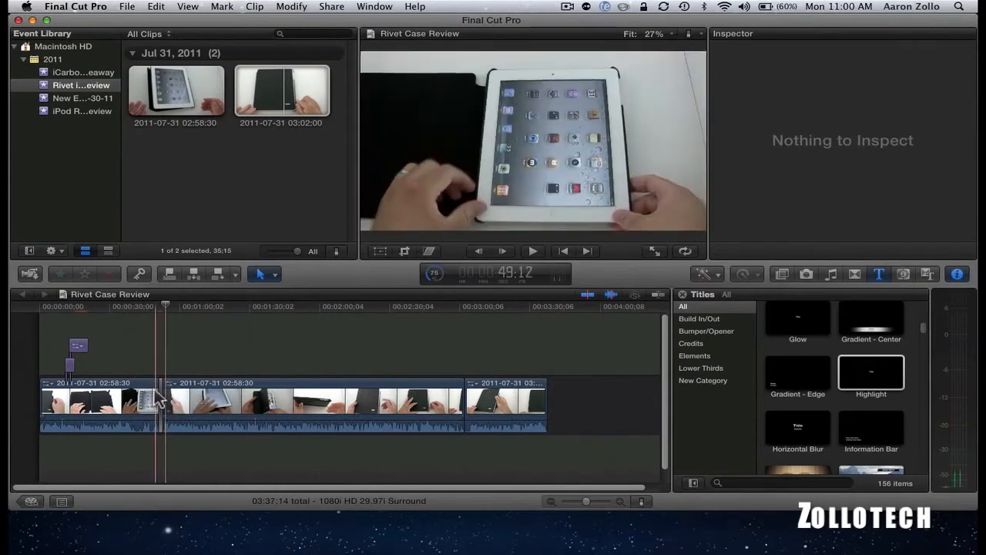
pyautogui.press('space')
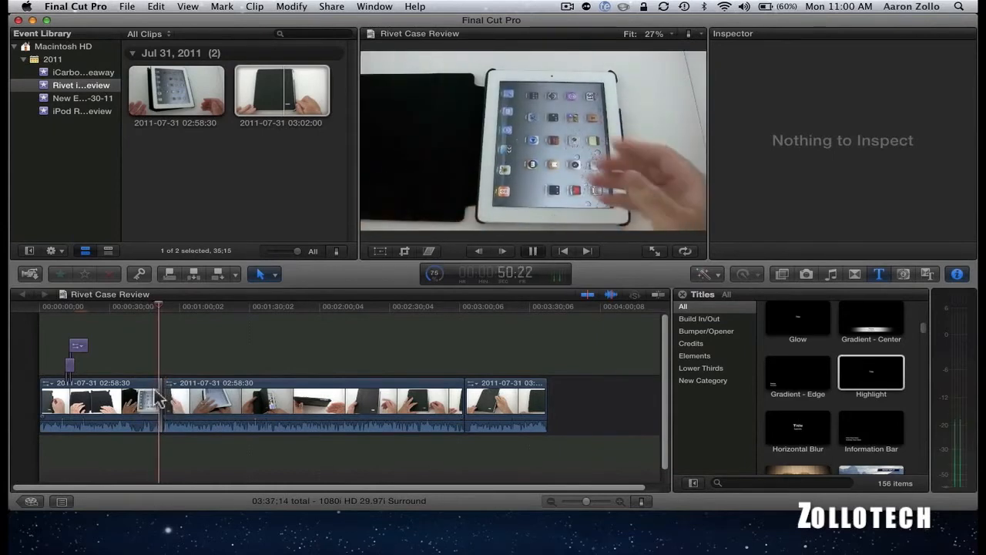
pyautogui.press('space')
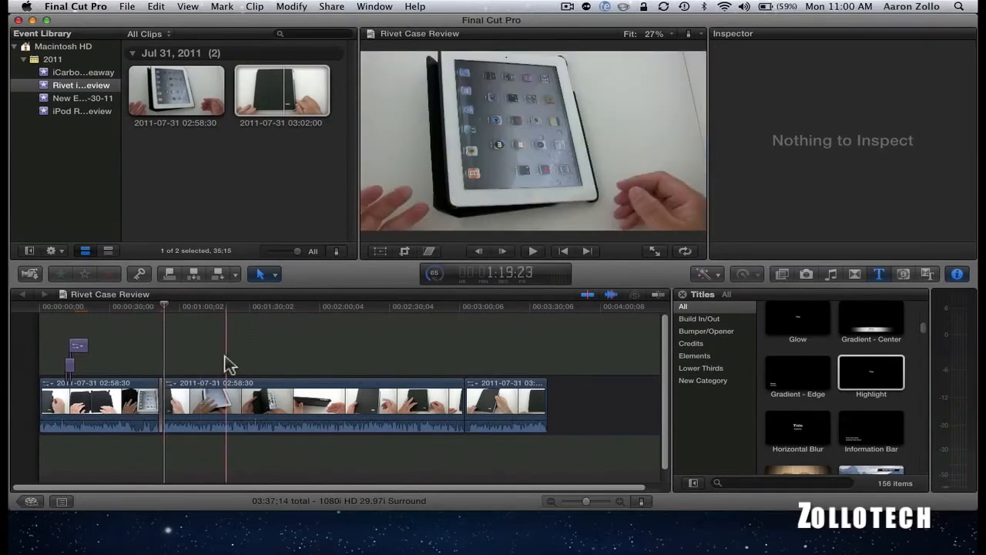
pyautogui.press('super+z')
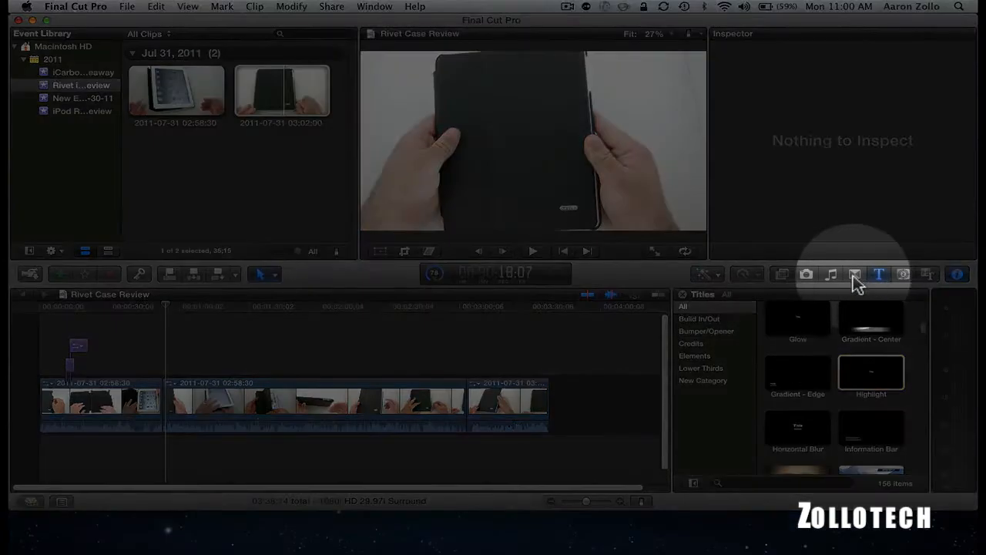
# - Add a Clone Spin transition at the cut between the first and second timeline segments
pyautogui.click(856, 277)
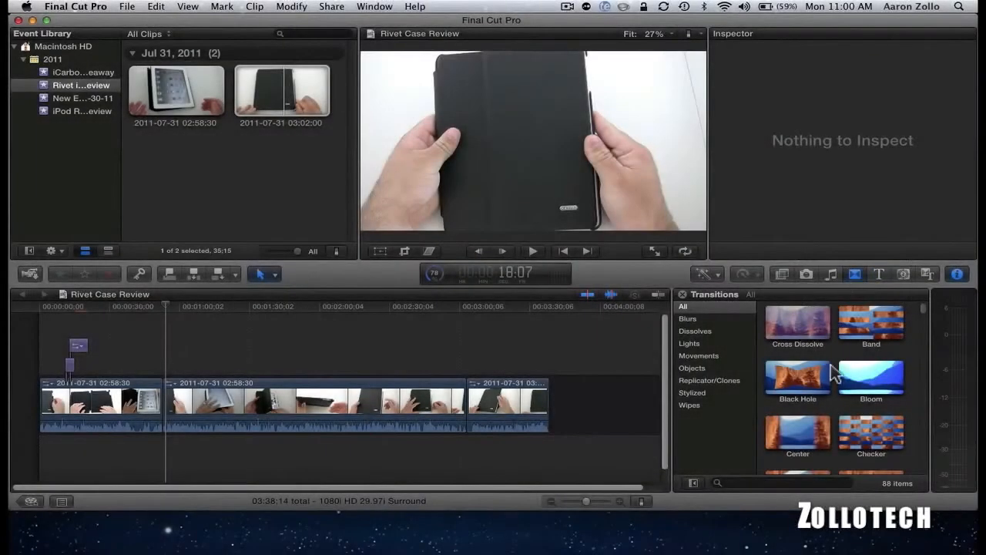
pyautogui.scroll(-5, 842, 448)
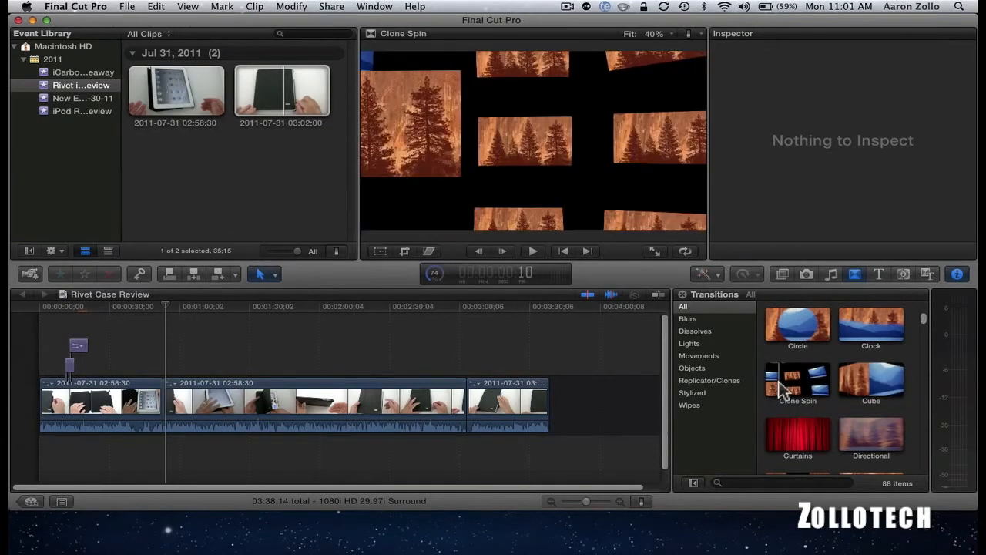
pyautogui.click(820, 387)
pyautogui.moveTo(821, 387)
pyautogui.mouseDown()
pyautogui.moveTo(357, 424)
pyautogui.moveTo(155, 394)
pyautogui.mouseUp()
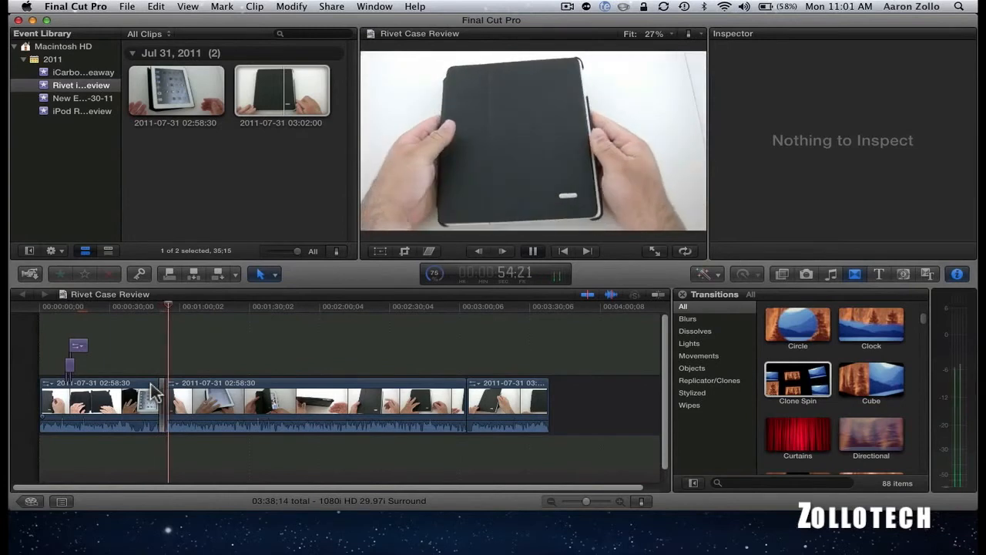
# - Play back the Clone Spin transition from about 0:48 and return the playhead to just before it
pyautogui.press('space')
pyautogui.click(152, 307)
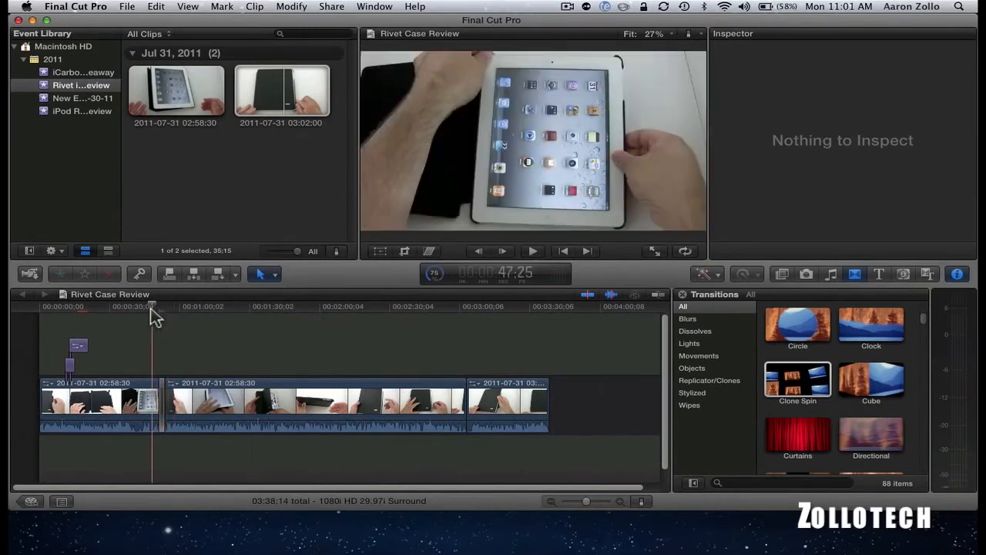
pyautogui.press('space')
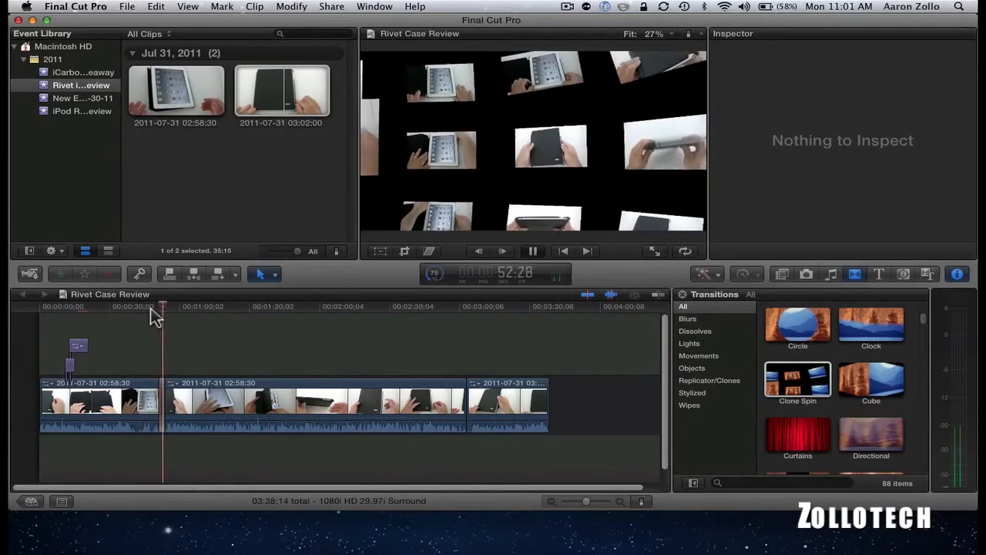
pyautogui.press('space')
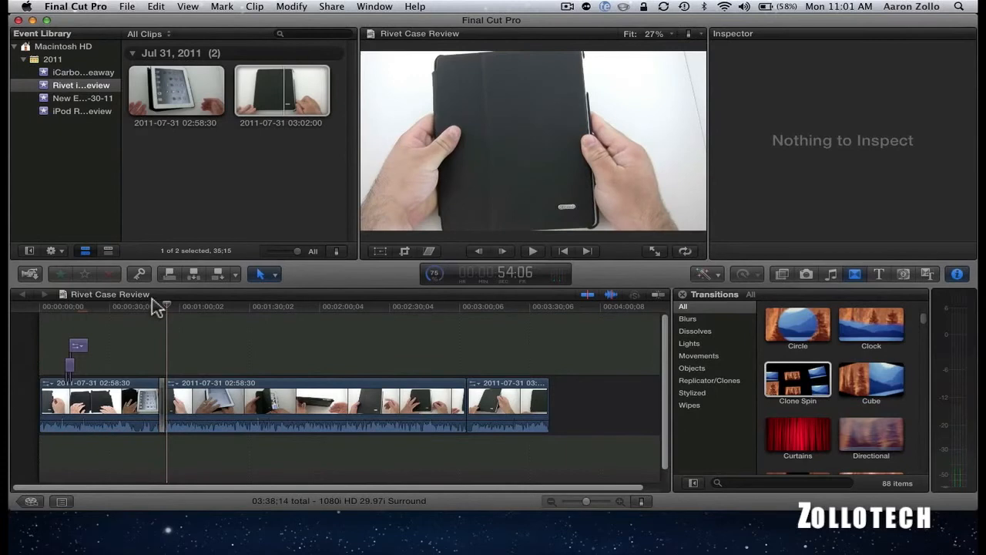
pyautogui.click(154, 307)
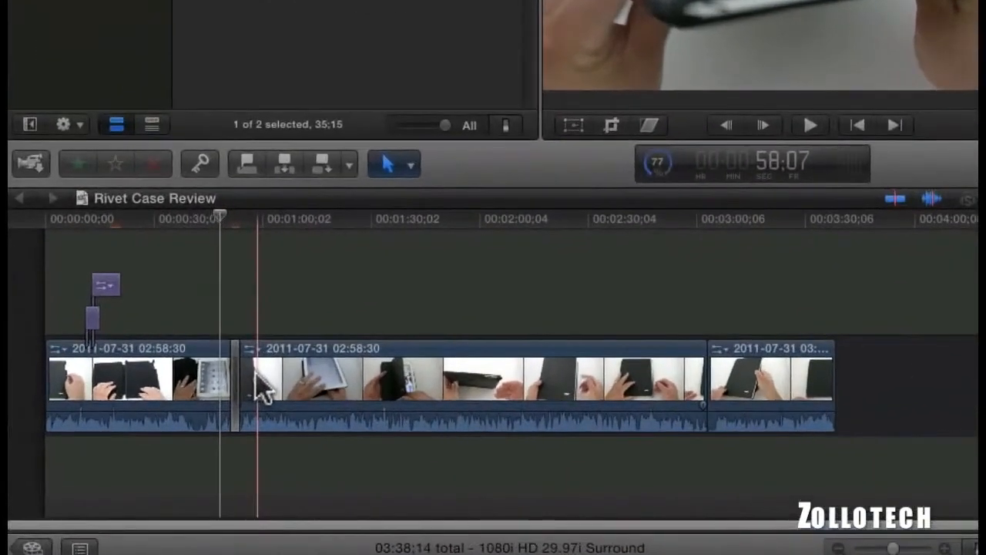
# - Expand the second segment's audio from its video and extend the audio's start back to about 0:48, under the first segment
pyautogui.rightClick(176, 399)
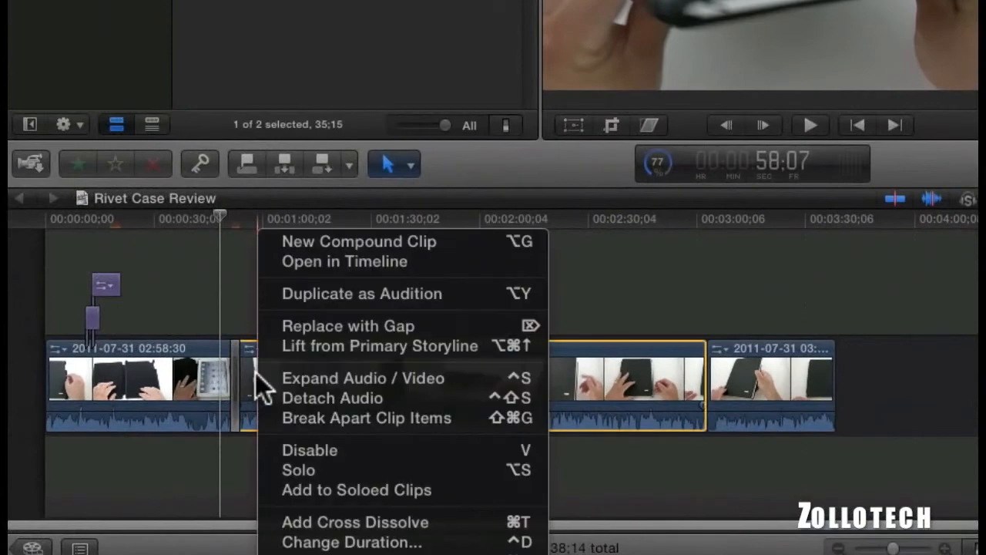
pyautogui.click(318, 378)
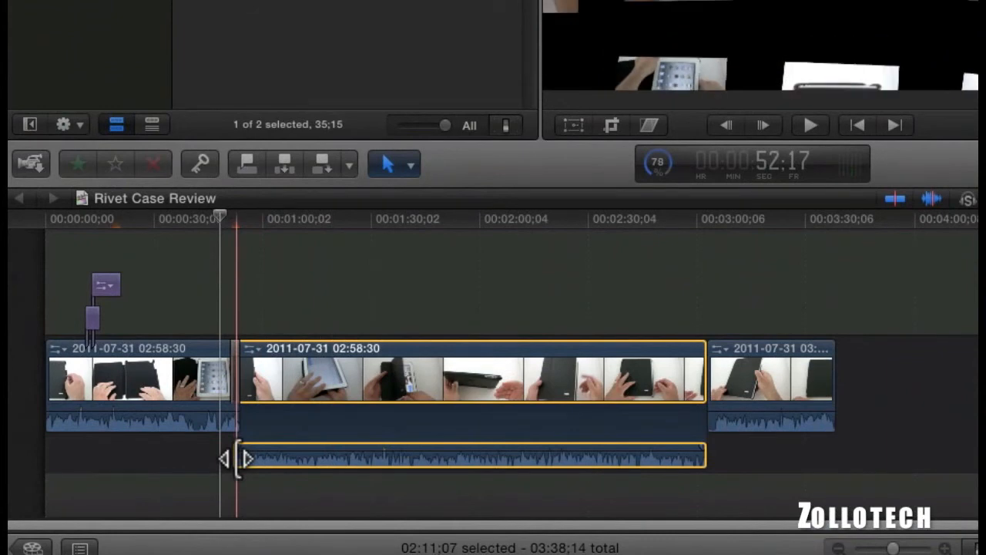
pyautogui.moveTo(238, 459)
pyautogui.mouseDown()
pyautogui.moveTo(214, 456)
pyautogui.moveTo(225, 456)
pyautogui.mouseUp()
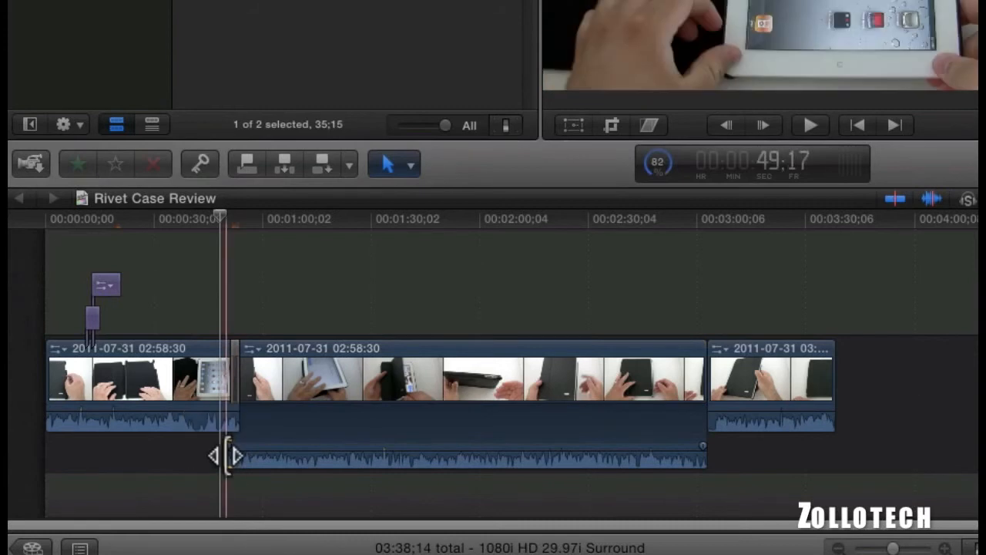
pyautogui.moveTo(226, 456)
pyautogui.mouseDown()
pyautogui.moveTo(136, 459)
pyautogui.moveTo(227, 461)
pyautogui.moveTo(219, 462)
pyautogui.mouseUp()
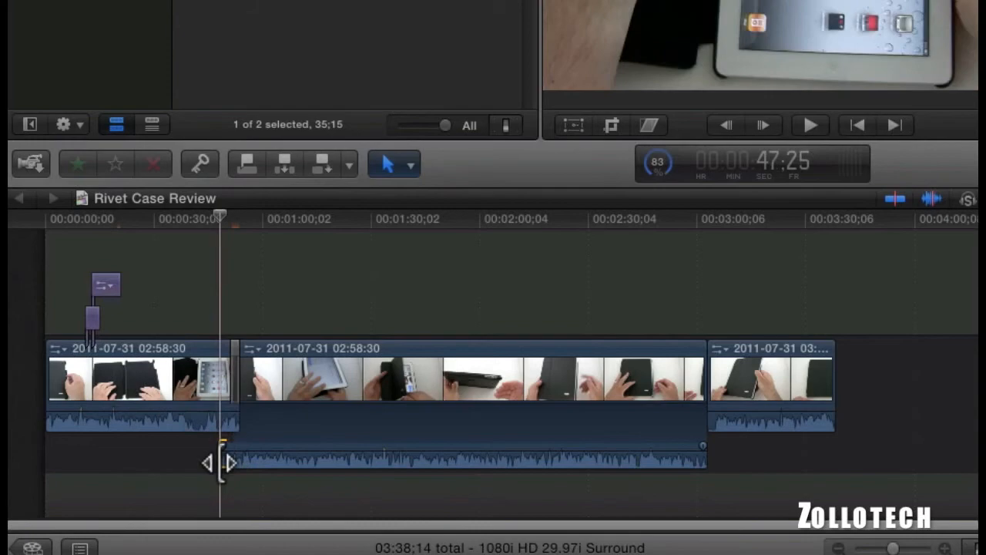
pyautogui.moveTo(221, 449); pyautogui.dragTo(241, 449)
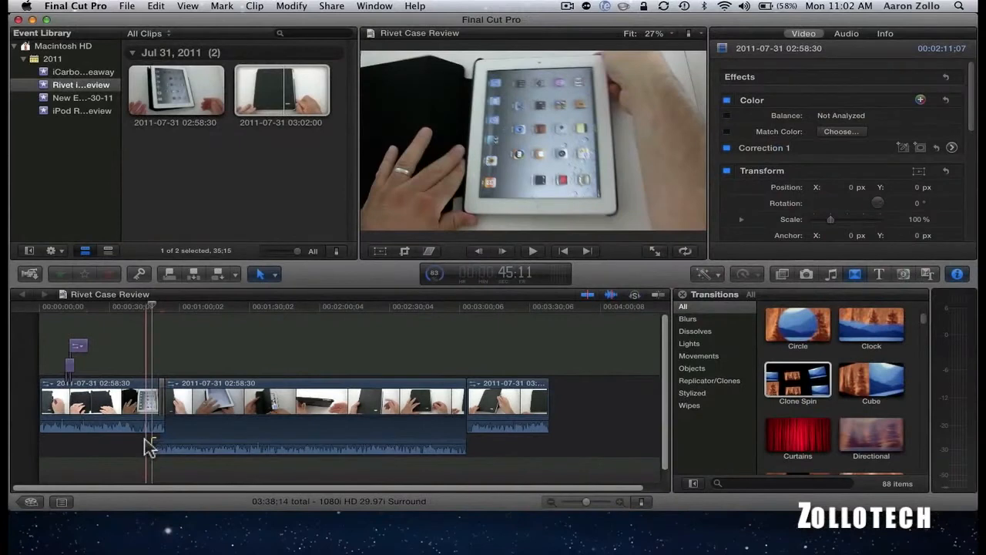
# - Play back the cut between the first and second segments to hear the second segment's extended audio
pyautogui.press('space')
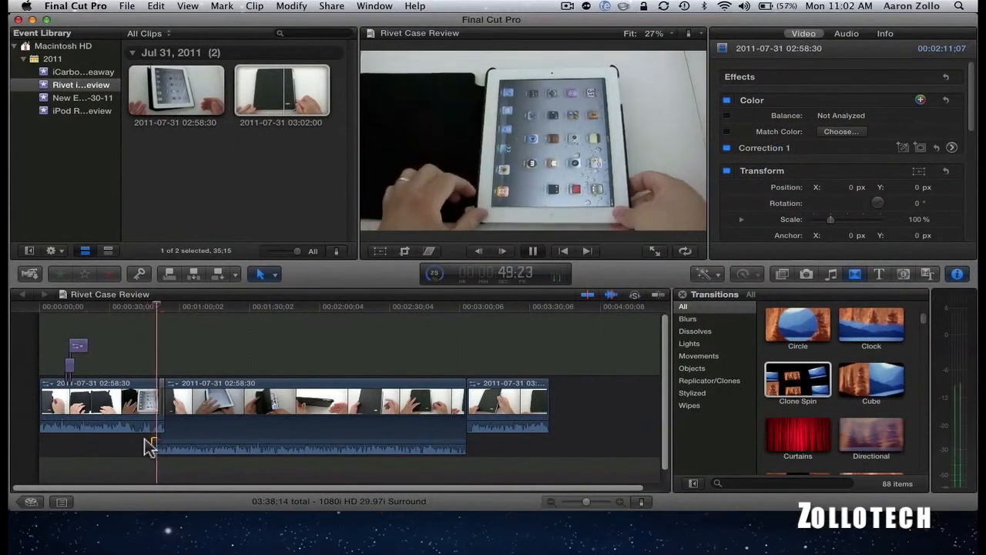
pyautogui.press('space')
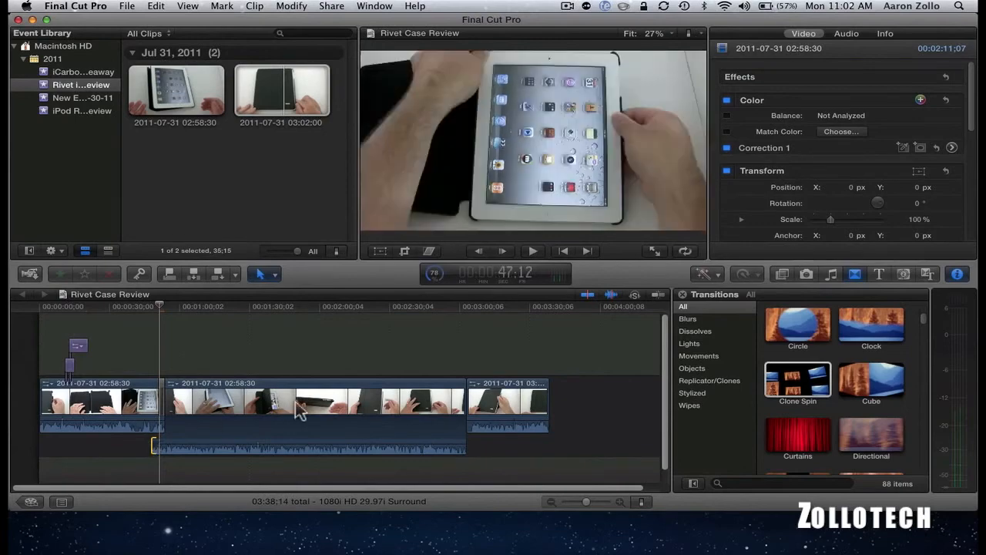
# - Turn on colour balance for the second timeline segment and match its colour to a frame of the first segment
pyautogui.click(306, 447)
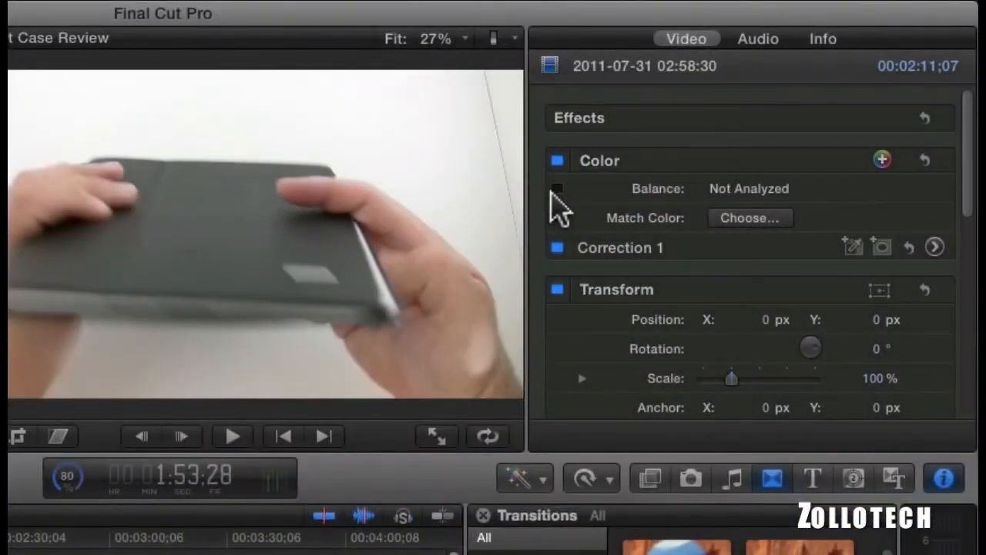
pyautogui.click(557, 188)
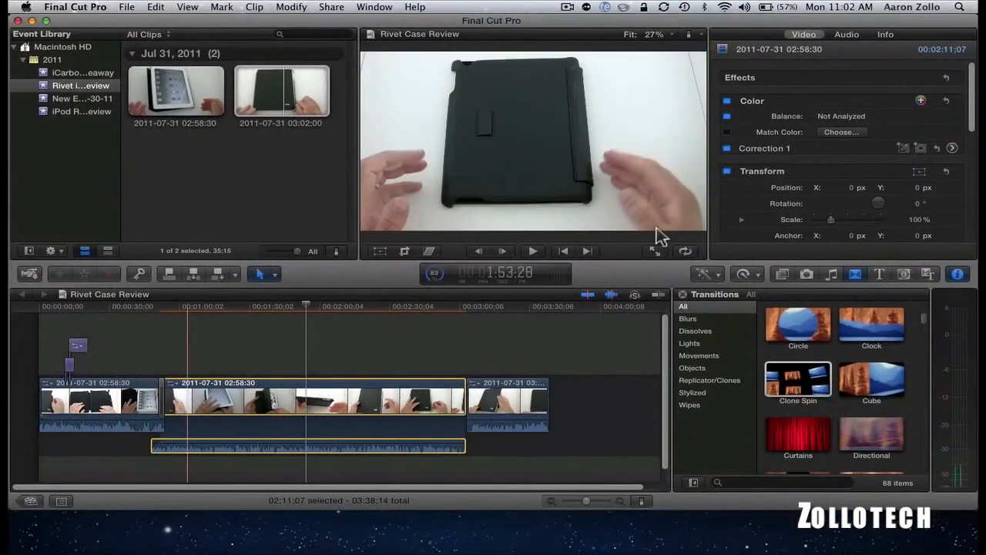
pyautogui.click(725, 131)
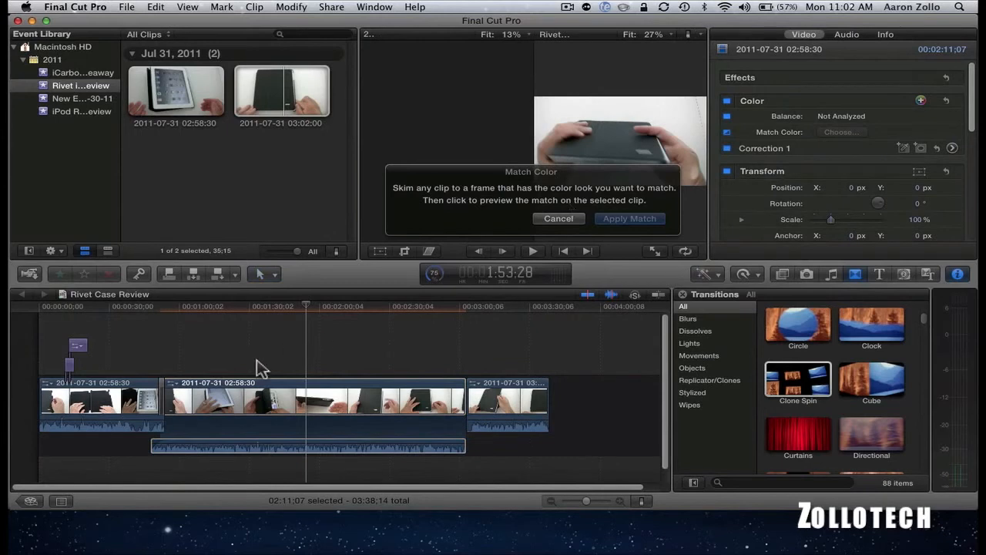
pyautogui.click(129, 406)
pyautogui.click(626, 218)
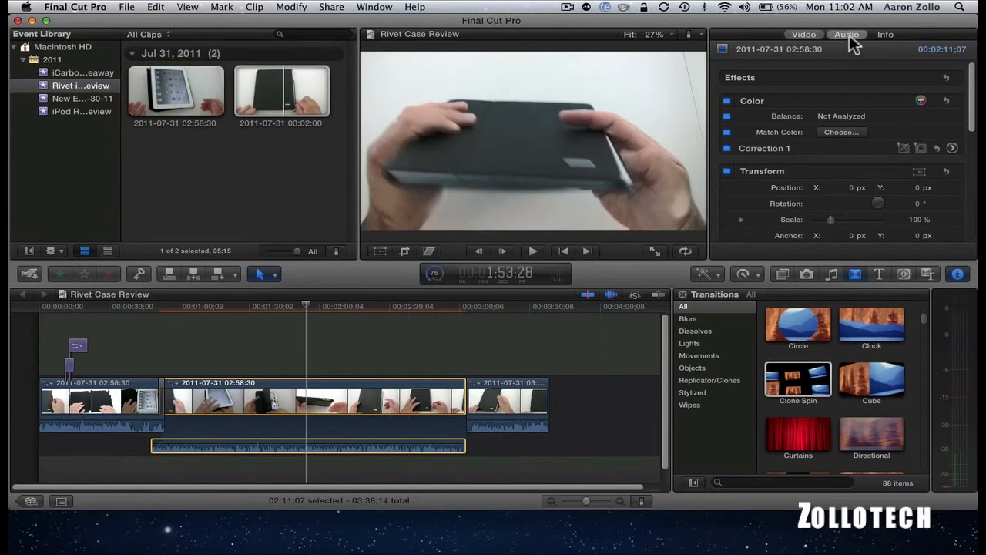
# - Show the second segment's audio settings and review its channel configuration options, keeping Stereo
pyautogui.click(849, 35)
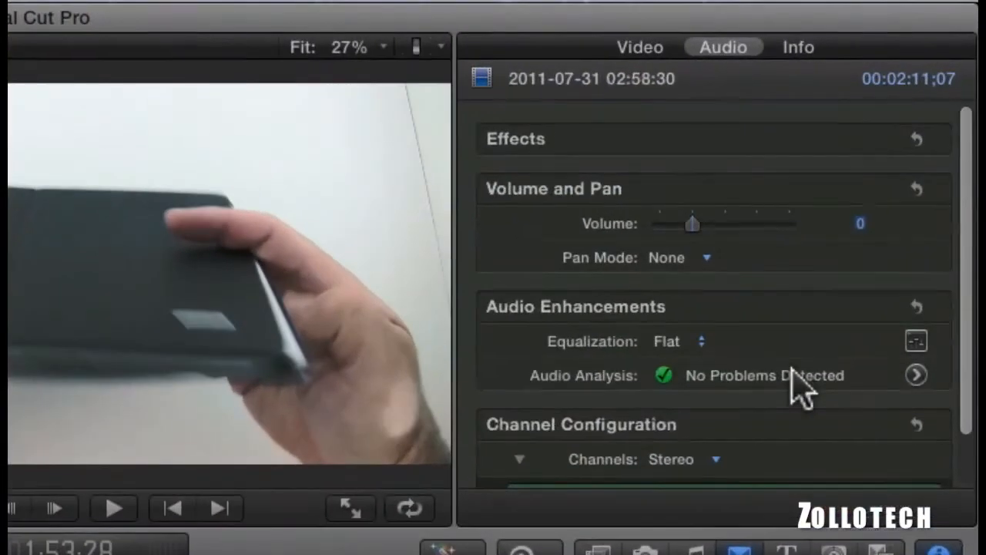
pyautogui.scroll(-2, 884, 209)
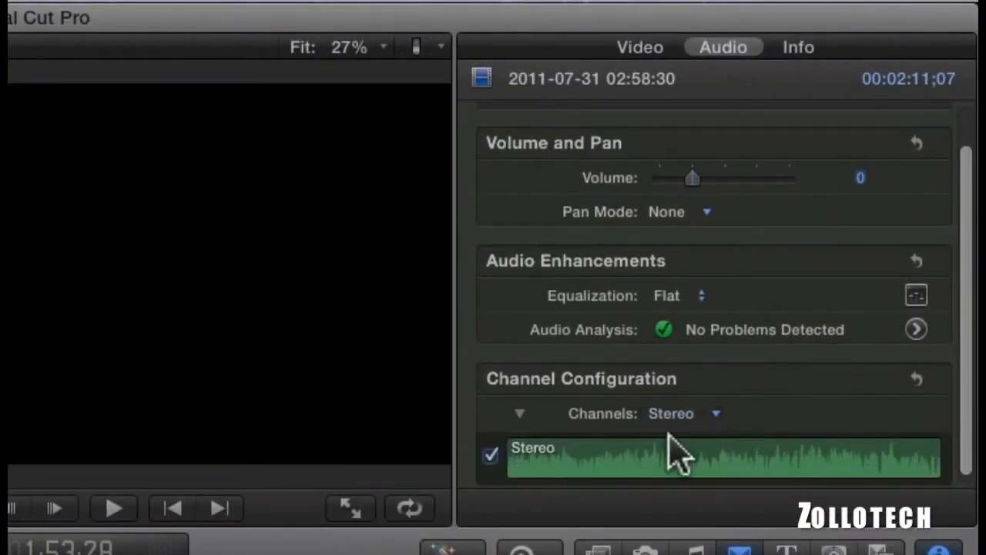
pyautogui.click(678, 414)
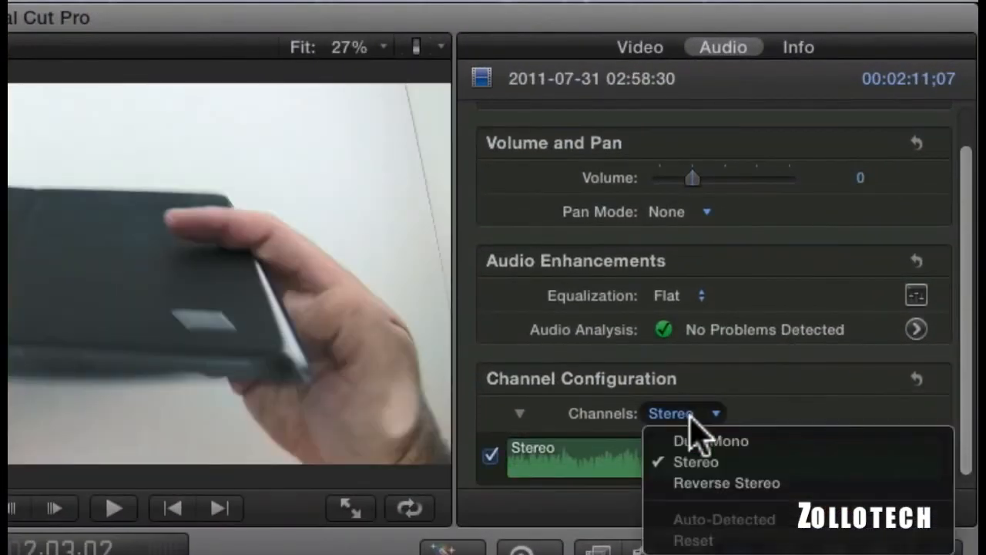
pyautogui.click(751, 367)
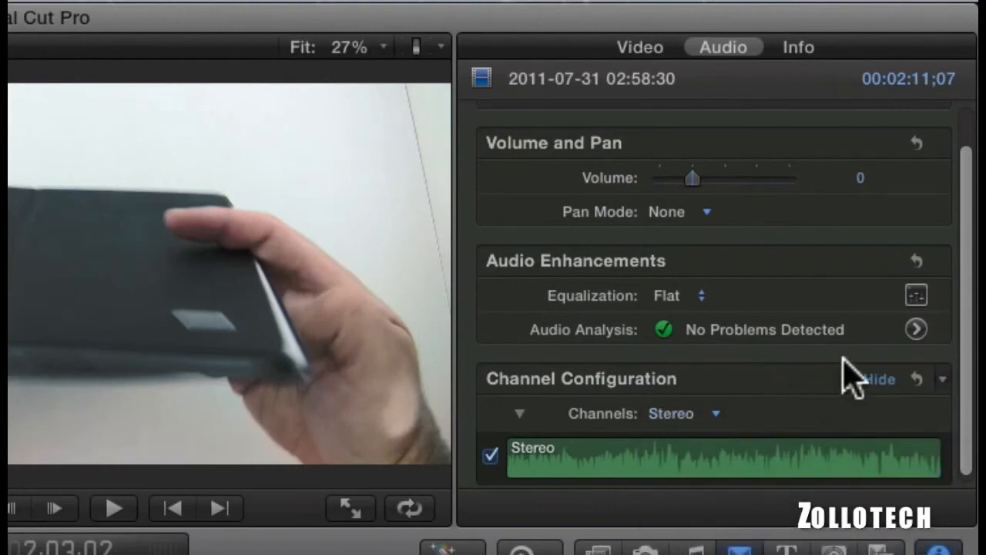
# - Apply Auto Enhance to the second segment's audio from its audio enhancement settings
pyautogui.click(916, 329)
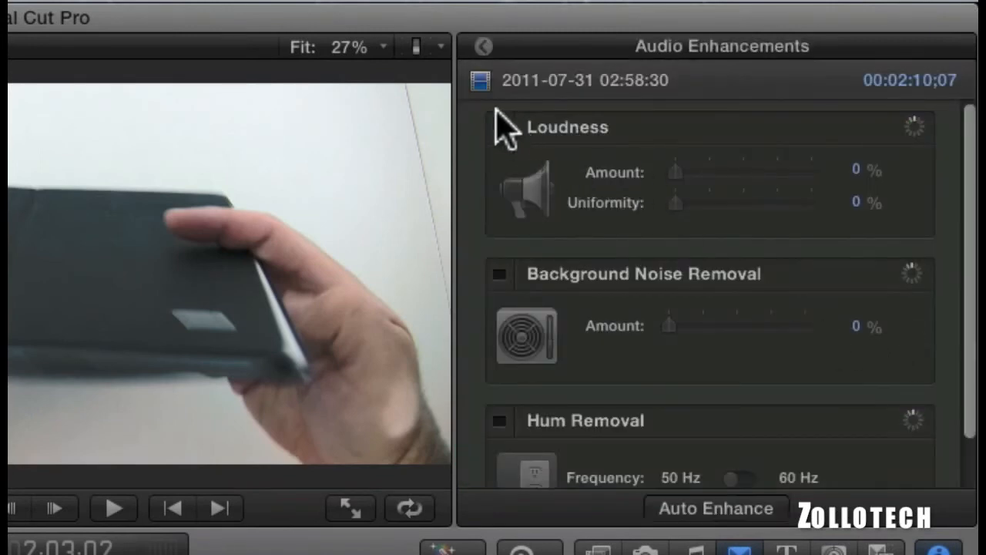
pyautogui.scroll(-3, 693, 446)
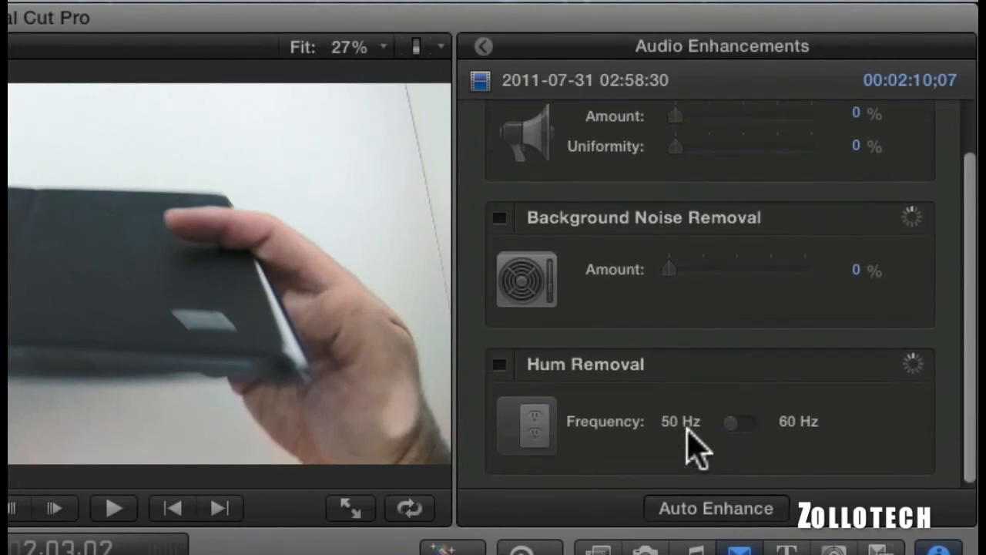
pyautogui.scroll(3, 693, 446)
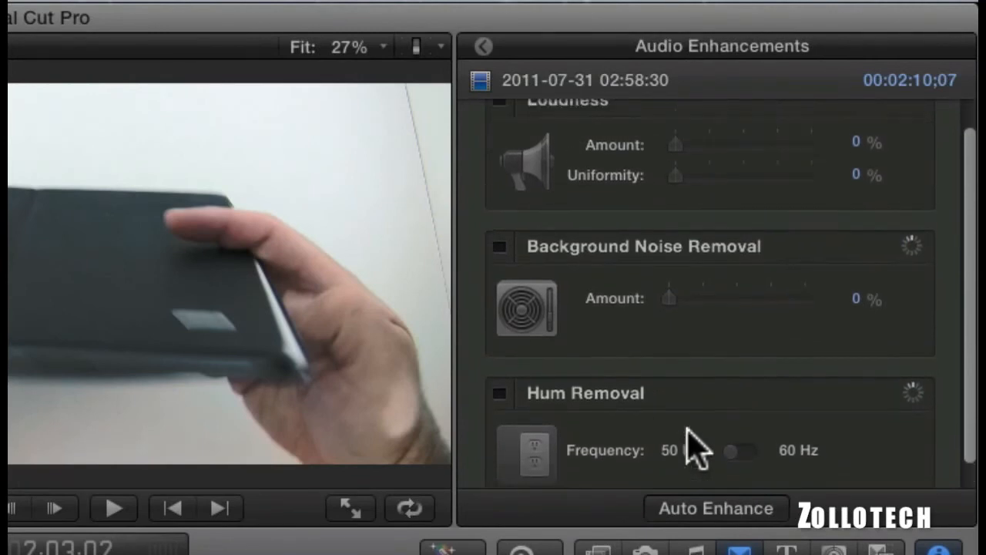
pyautogui.click(704, 509)
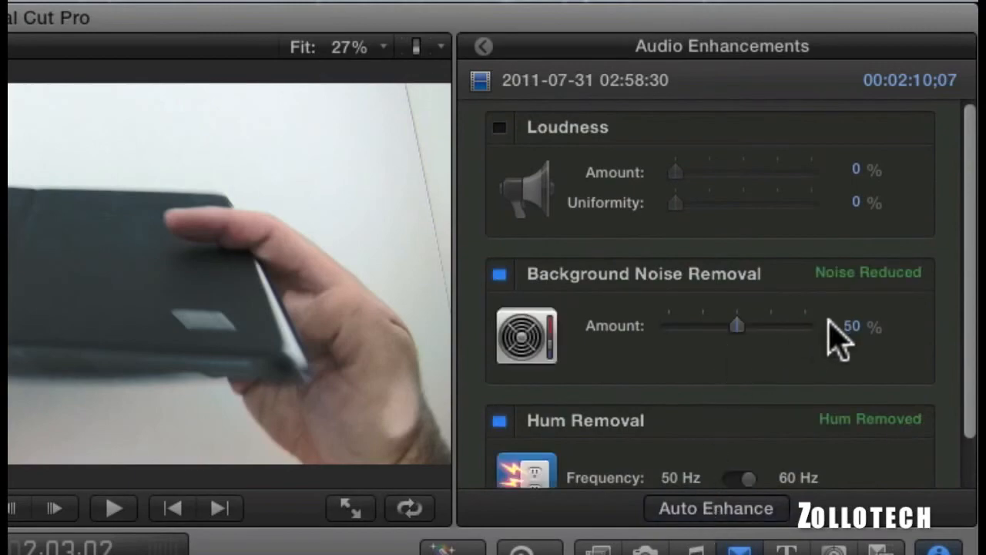
pyautogui.scroll(2, 651, 377)
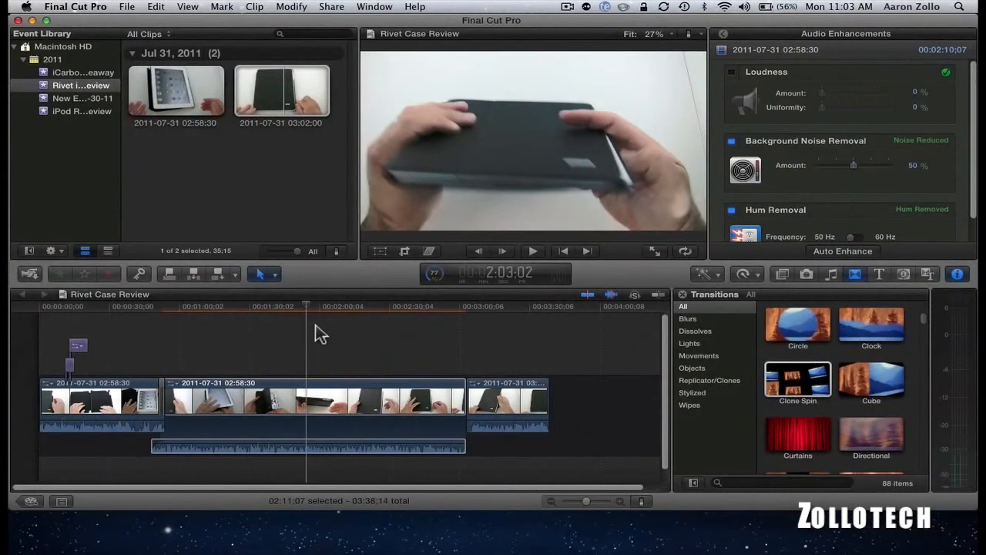
# - Play back a few seconds of the second segment's enhanced audio from just before 2:00
pyautogui.click(315, 334)
pyautogui.press('space')
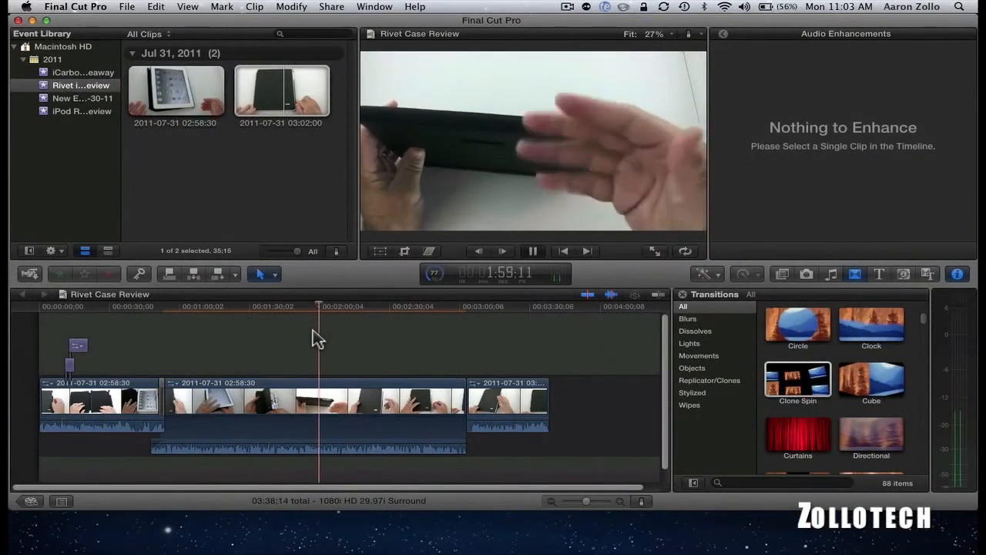
pyautogui.press('space')
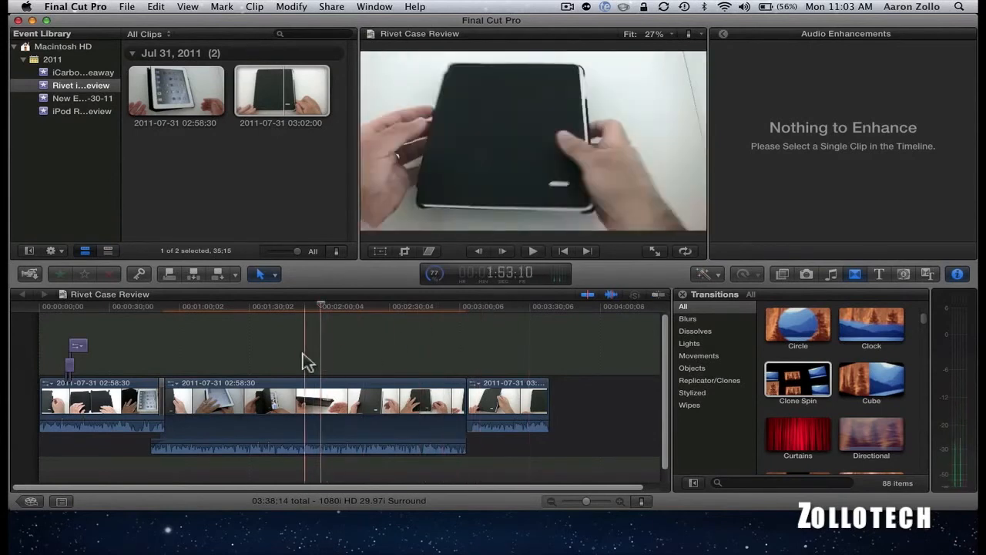
# - Turn off Background Noise Removal and Hum Removal for the second segment's audio
pyautogui.click(379, 444)
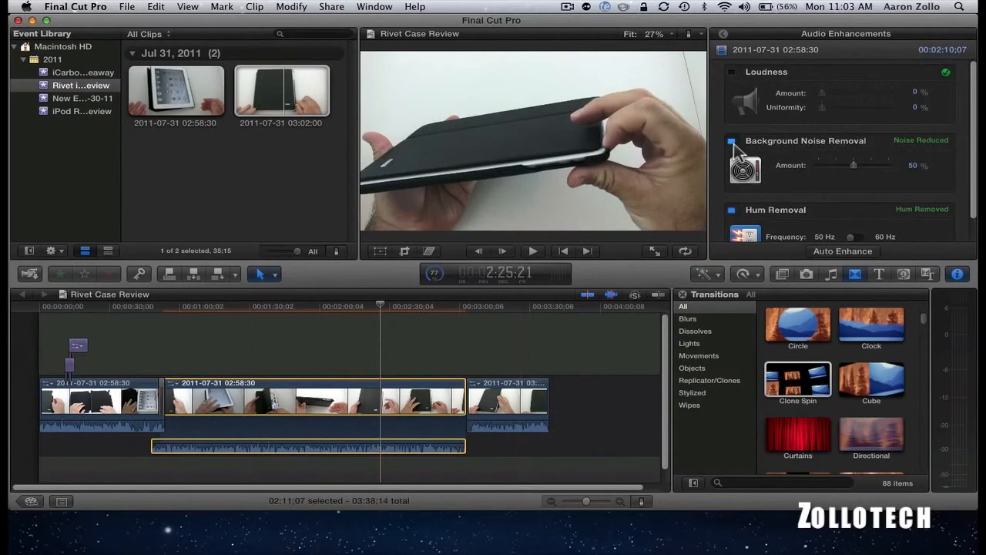
pyautogui.click(733, 142)
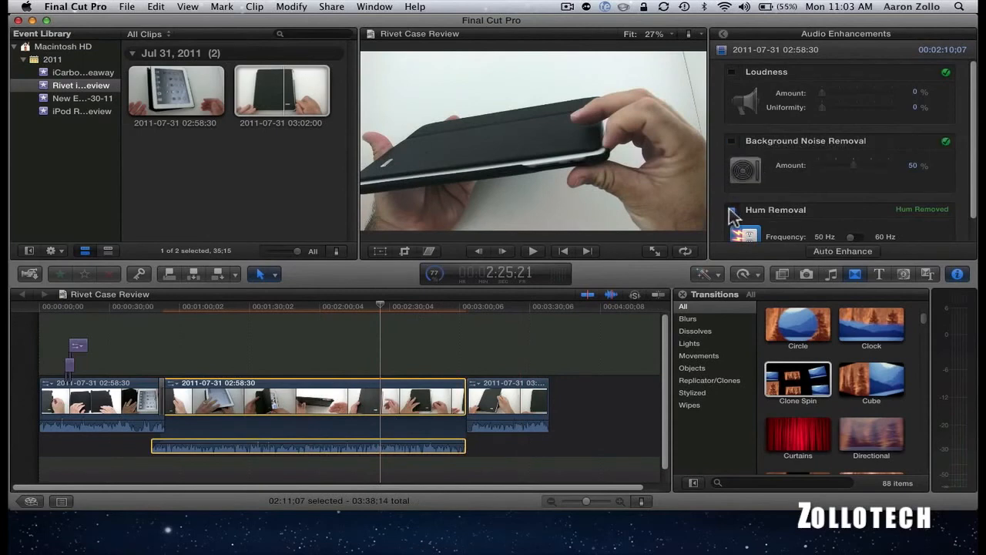
pyautogui.click(732, 211)
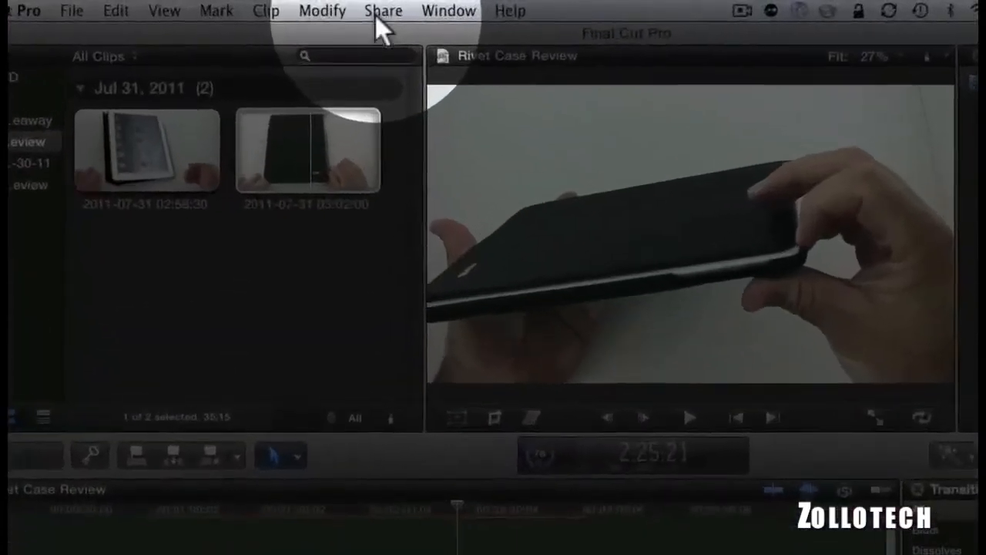
pyautogui.click(376, 19)
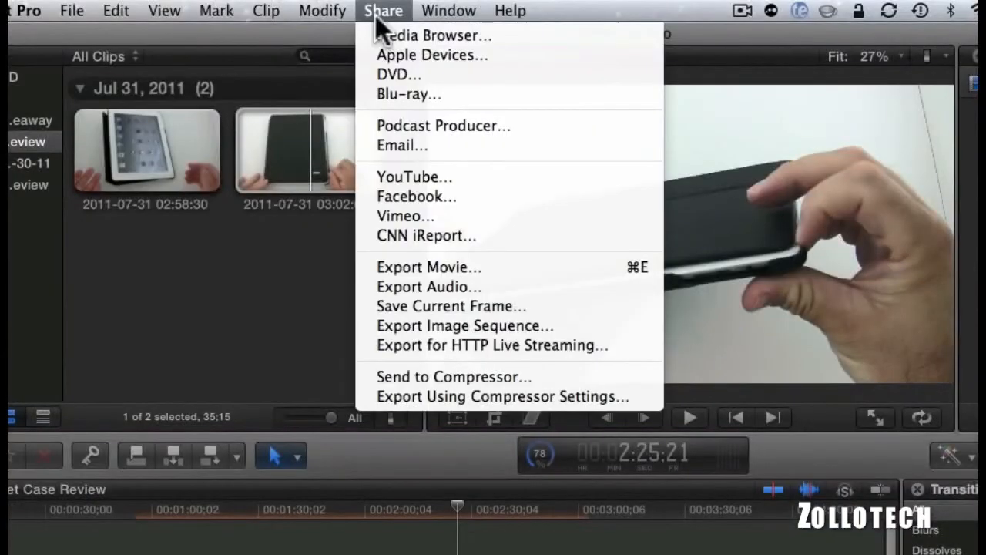
pyautogui.click(400, 282)
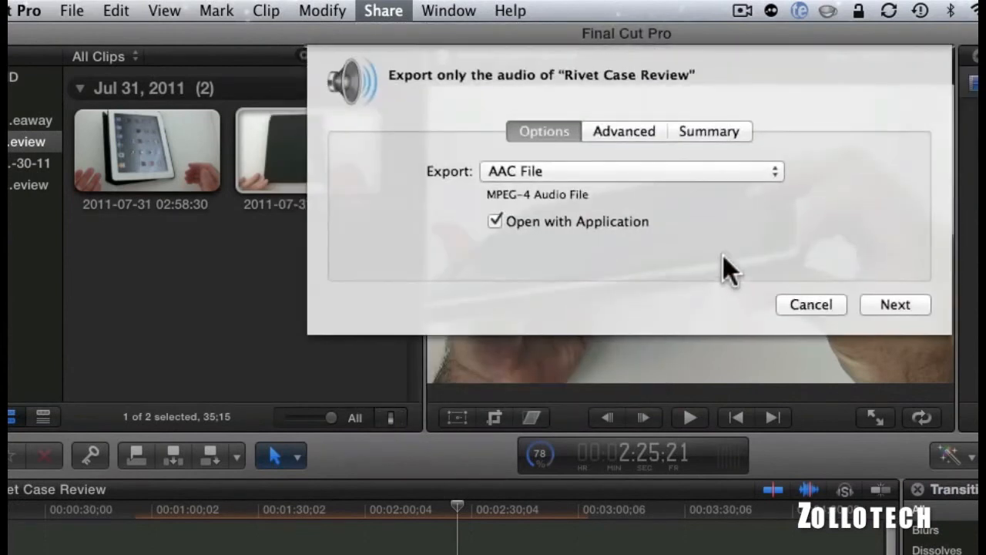
pyautogui.click(819, 304)
# - Try a movie export of the project with H.264 and Do Nothing after export, going as far as the save location, and cancel it
pyautogui.click(382, 11)
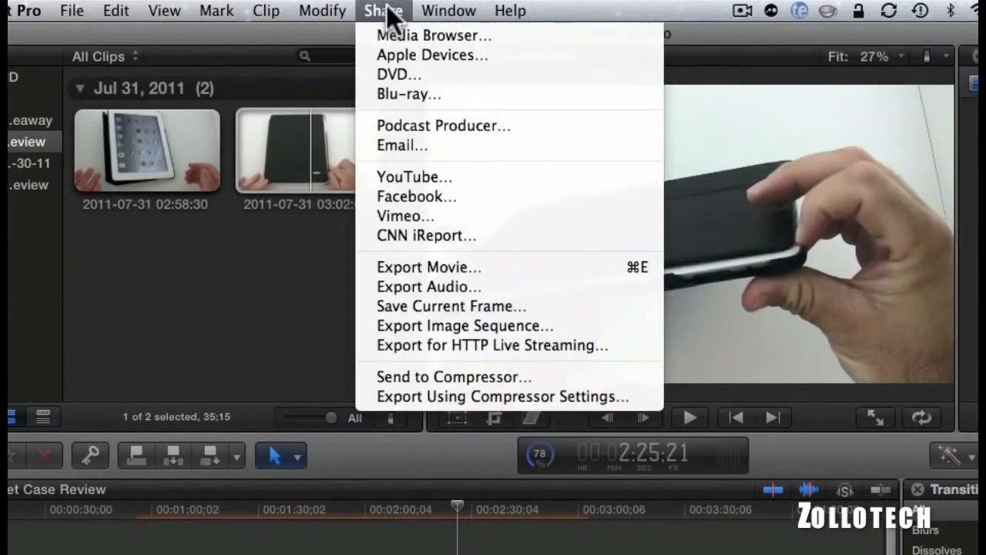
pyautogui.click(456, 268)
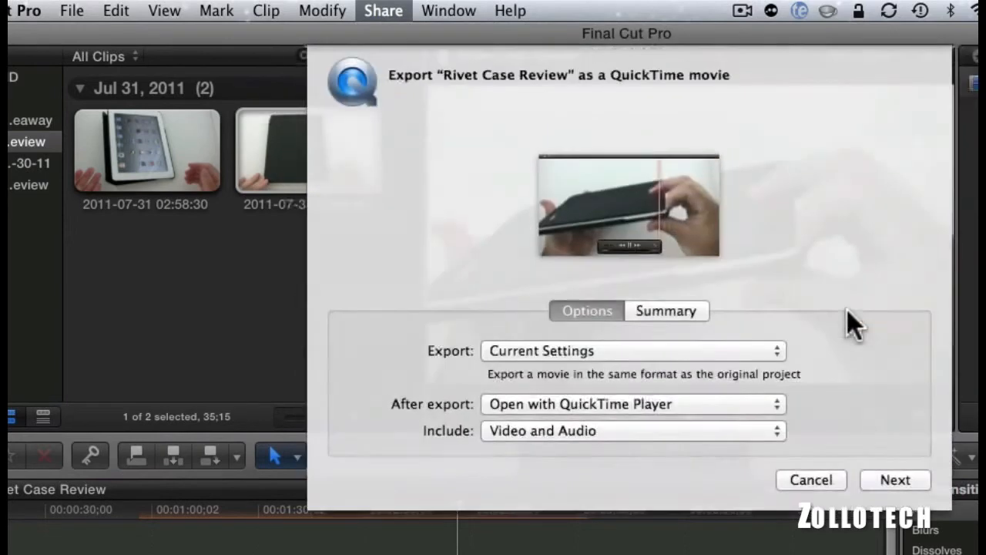
pyautogui.click(657, 344)
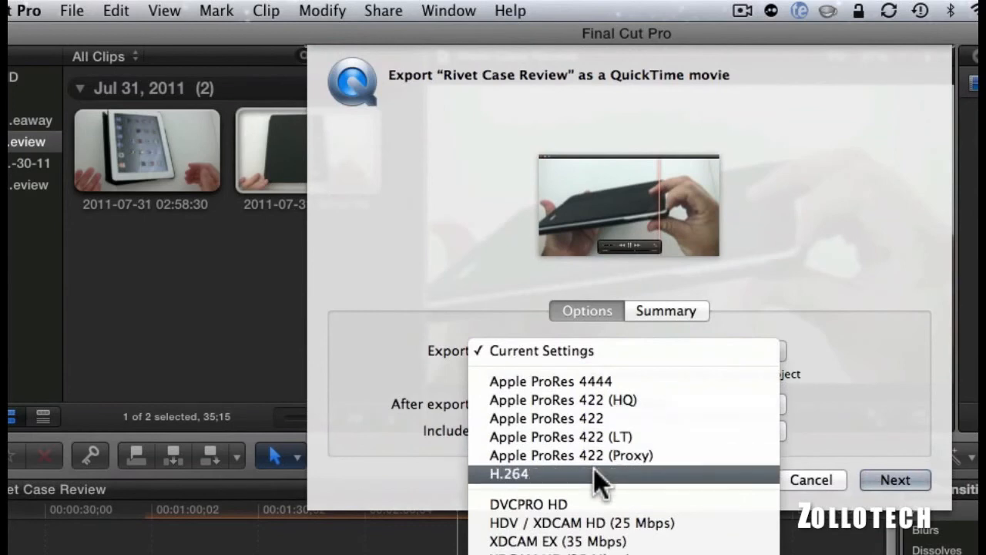
pyautogui.press('Escape')
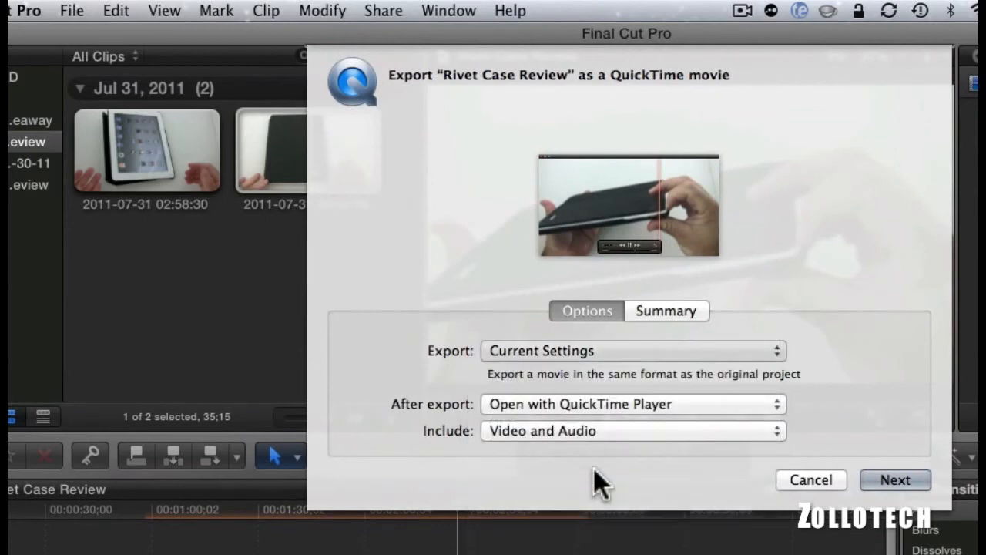
pyautogui.click(700, 402)
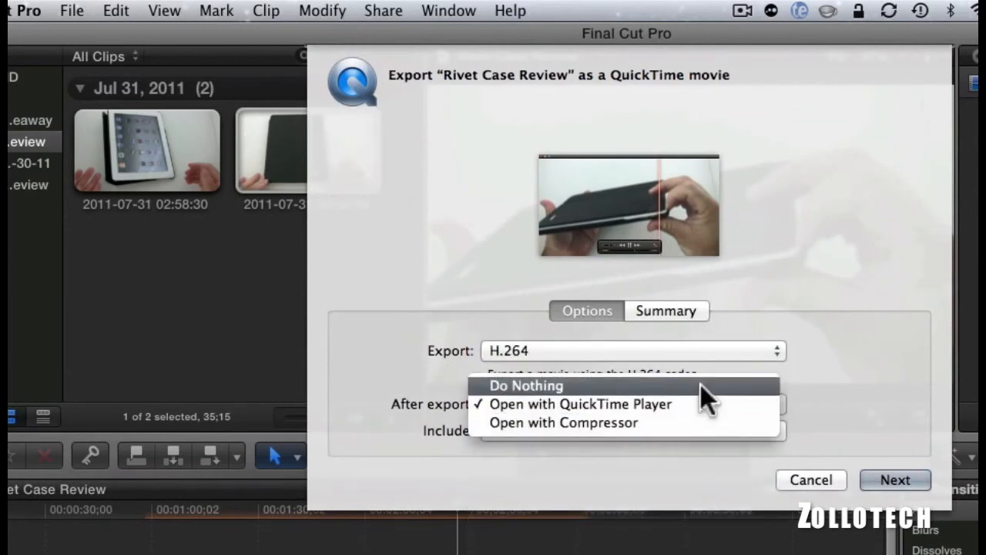
pyautogui.click(700, 384)
pyautogui.click(887, 479)
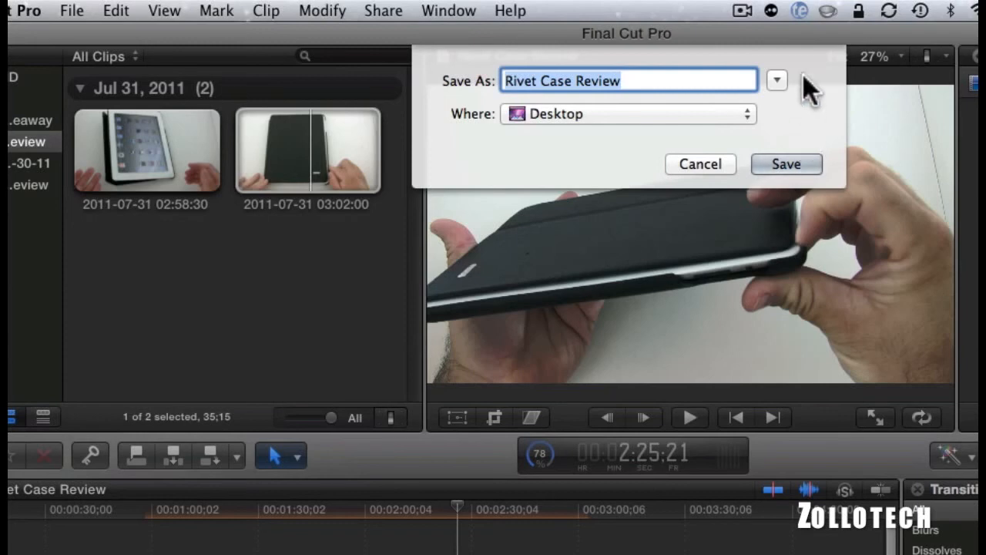
pyautogui.click(723, 163)
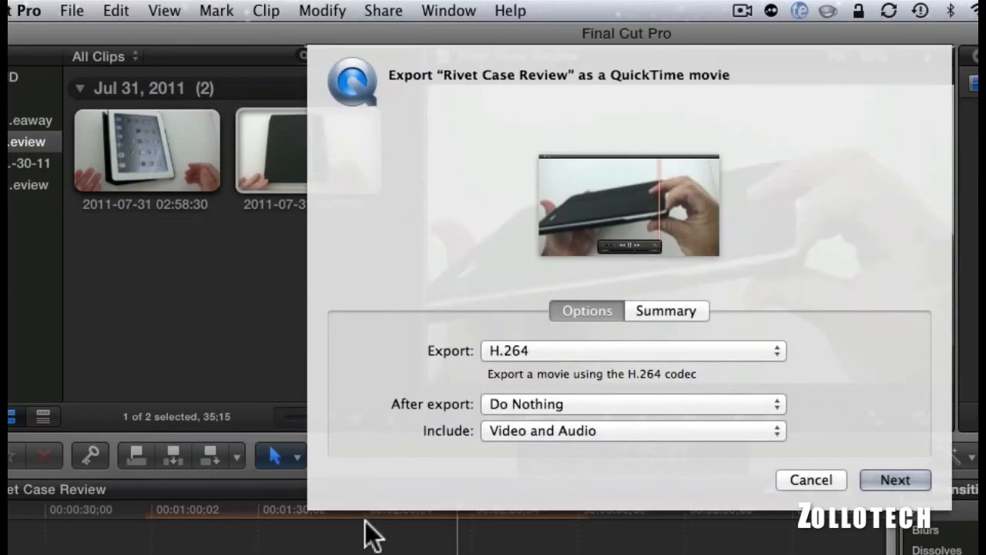
pyautogui.click(809, 483)
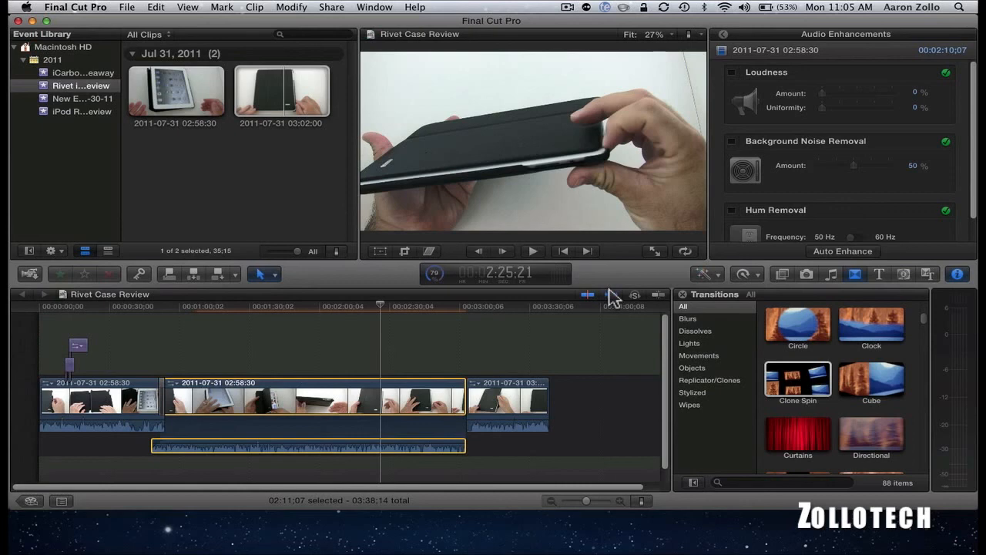
pyautogui.click(611, 294)
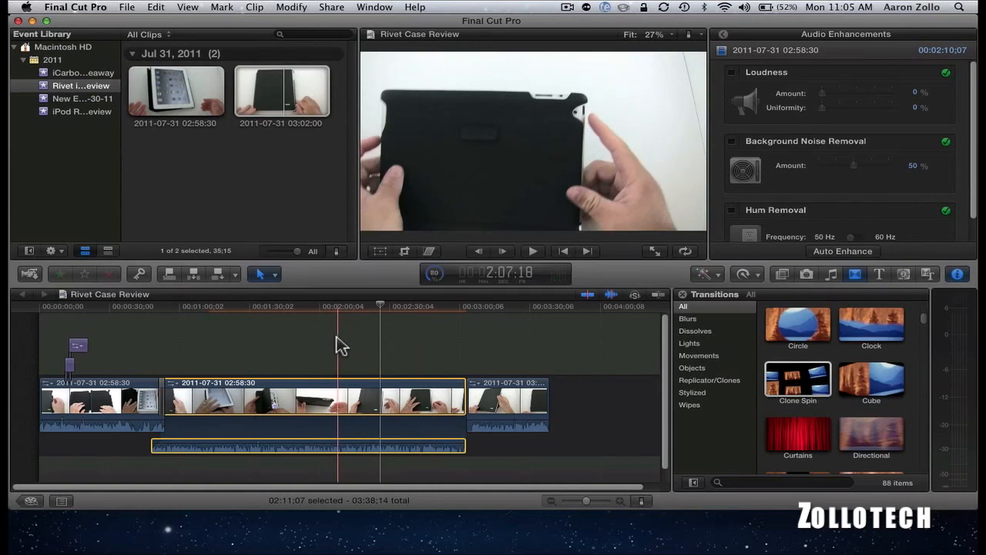
pyautogui.click(567, 9)
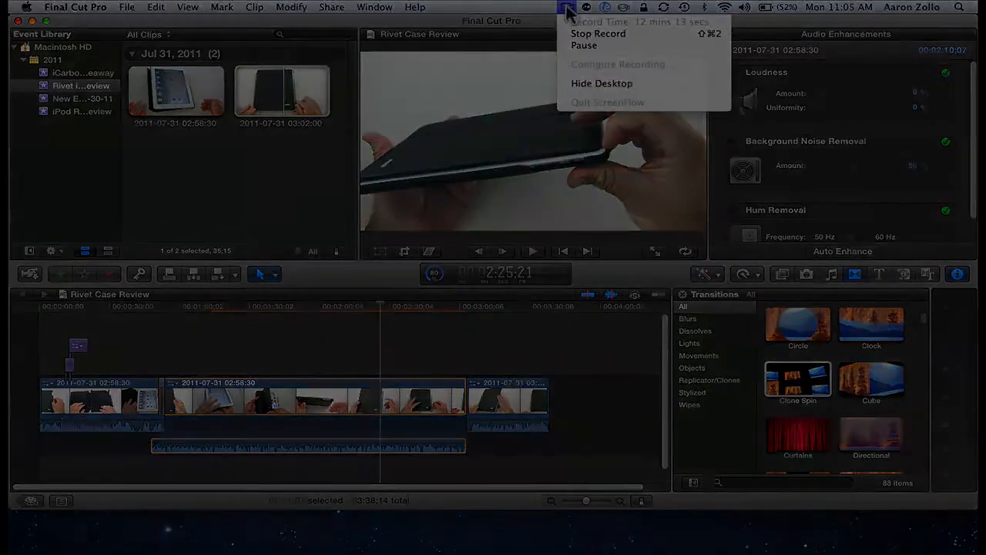